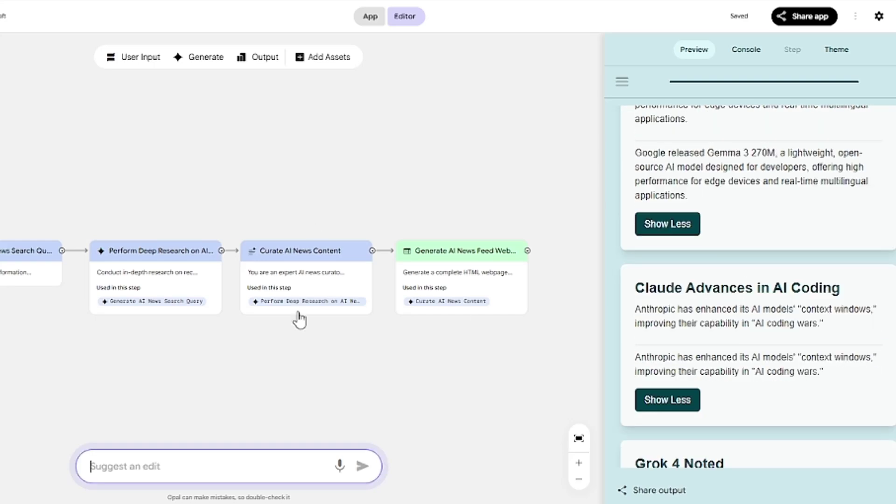
Make AI News public, copy its share link and open a new browser tab
{"action": "left_click", "coordinate": [807, 22]}
{"action": "left_click", "coordinate": [480, 232]}
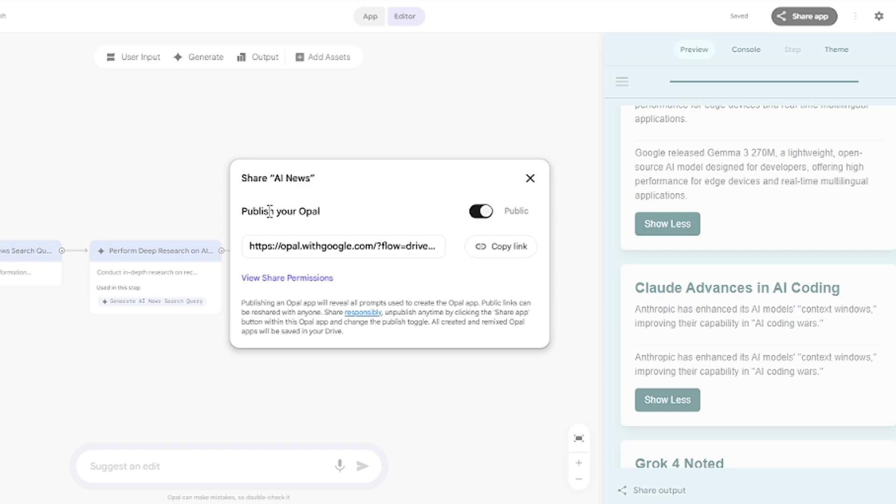
{"action": "left_click", "coordinate": [500, 247]}
{"action": "key", "text": "ctrl+t"}
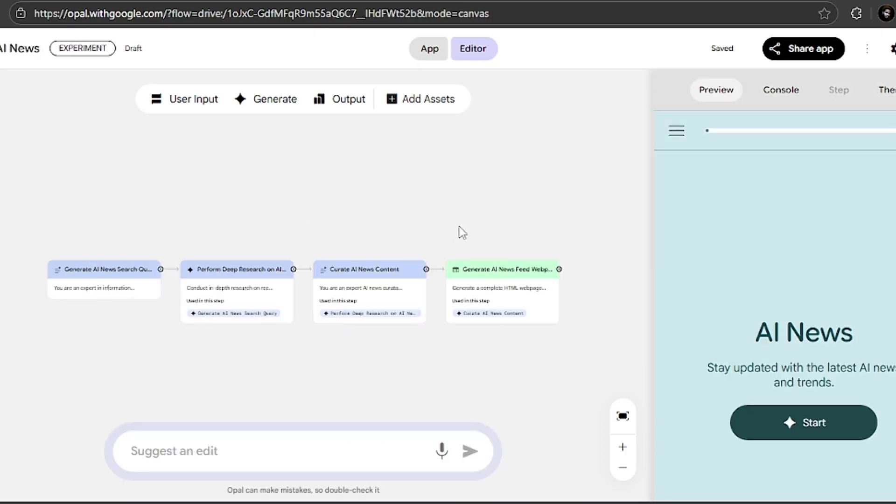
{"action": "left_click", "coordinate": [80, 280]}
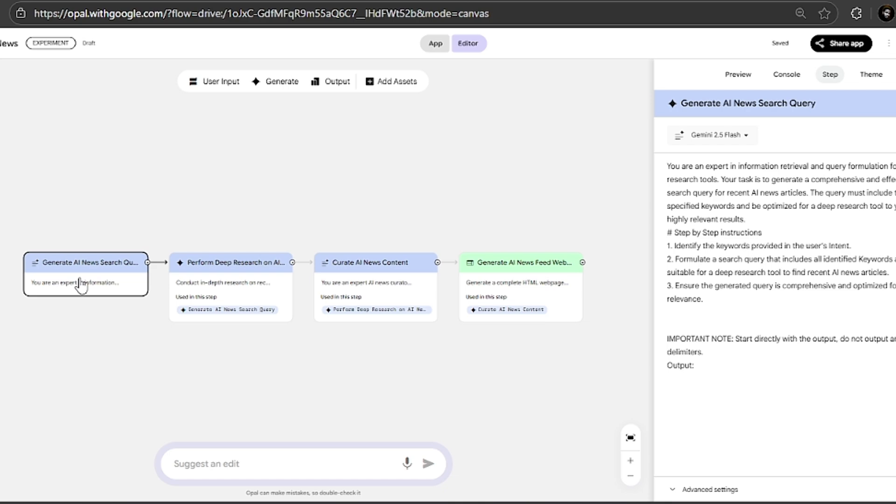
{"action": "left_click", "coordinate": [62, 279]}
{"action": "left_click_drag", "start_coordinate": [672, 169], "coordinate": [740, 287]}
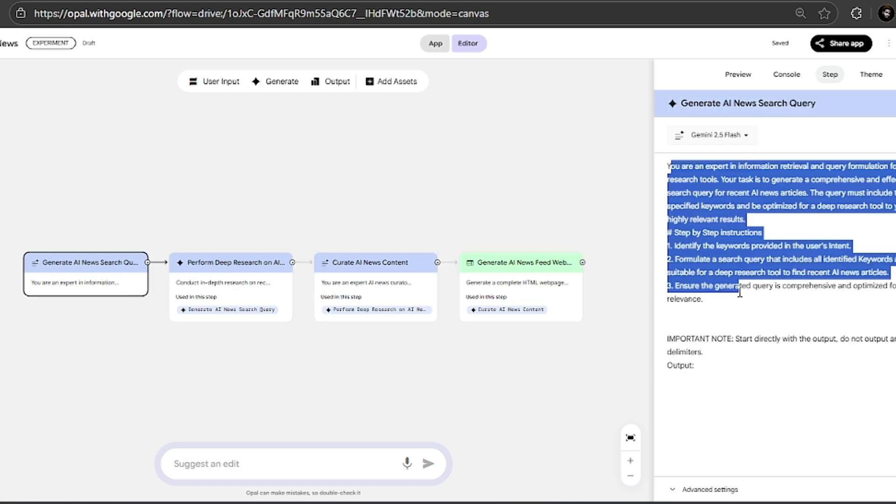
{"action": "left_click", "coordinate": [237, 277]}
{"action": "left_click", "coordinate": [485, 289]}
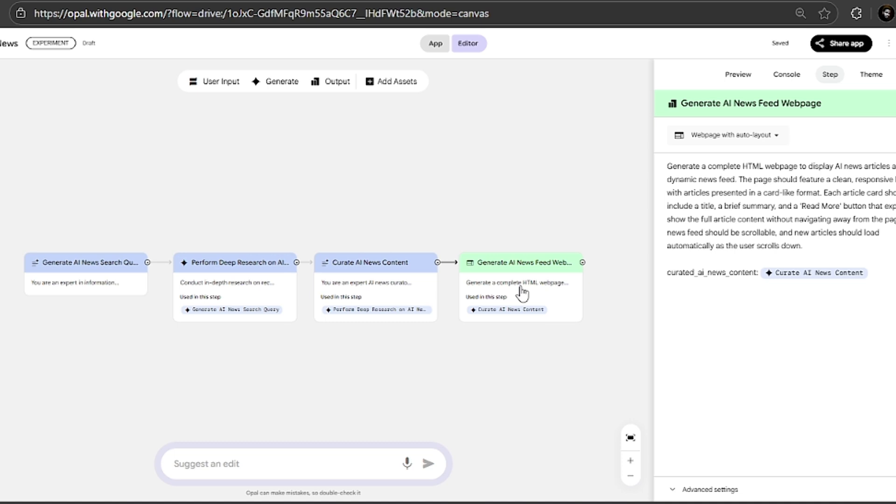
{"action": "left_click_drag", "start_coordinate": [146, 260], "coordinate": [159, 264]}
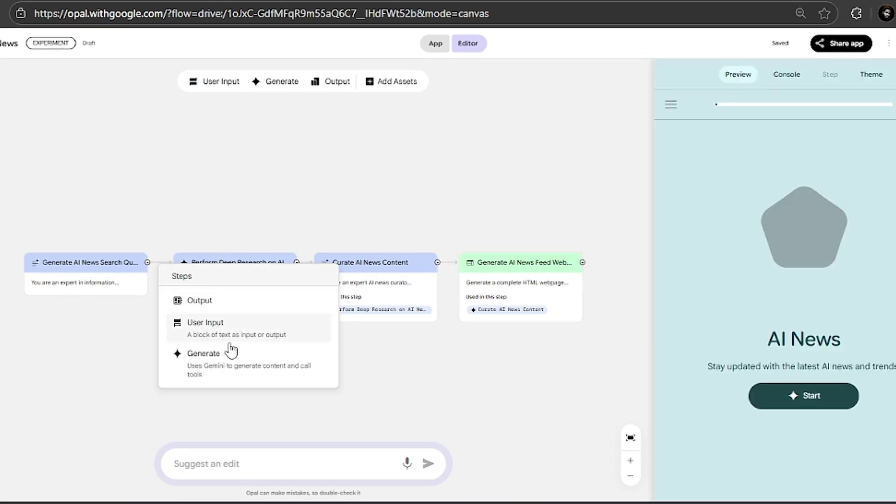
{"action": "left_click", "coordinate": [439, 271]}
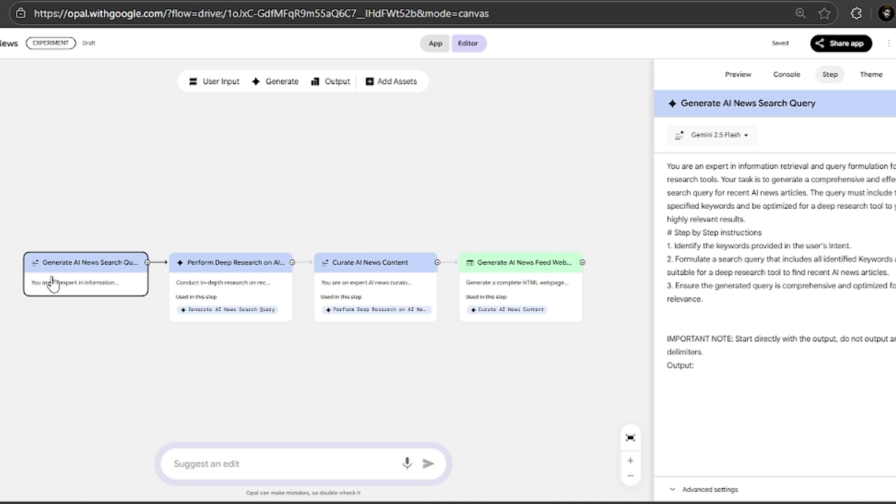
{"action": "left_click_drag", "start_coordinate": [672, 168], "coordinate": [734, 285]}
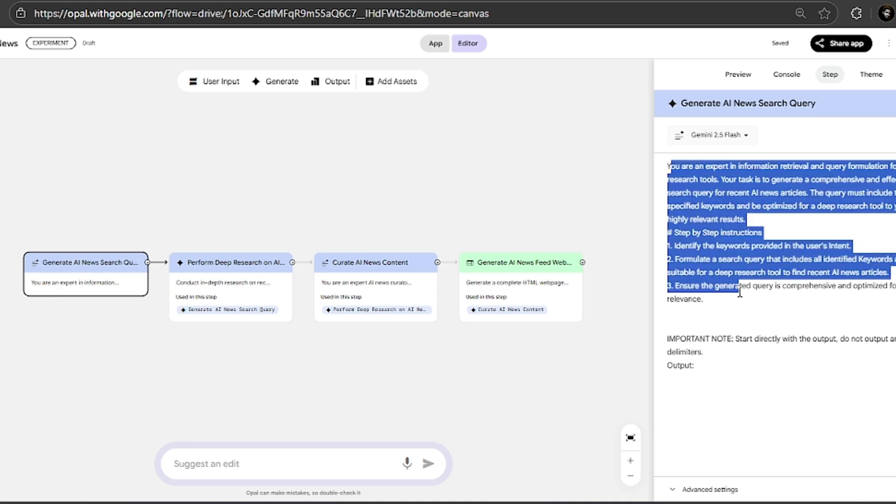
{"action": "left_click", "coordinate": [240, 280]}
{"action": "left_click", "coordinate": [349, 292]}
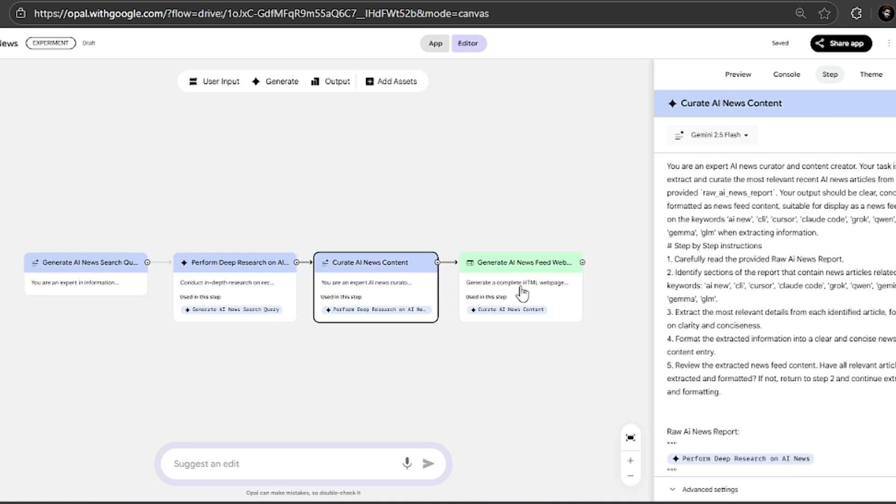
{"action": "left_click", "coordinate": [519, 290]}
{"action": "left_click_drag", "start_coordinate": [147, 263], "coordinate": [160, 268]}
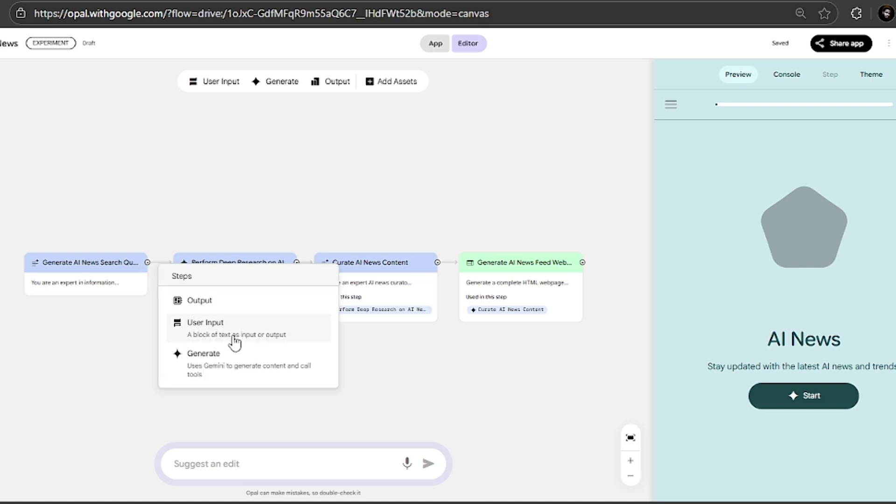
{"action": "left_click", "coordinate": [371, 367]}
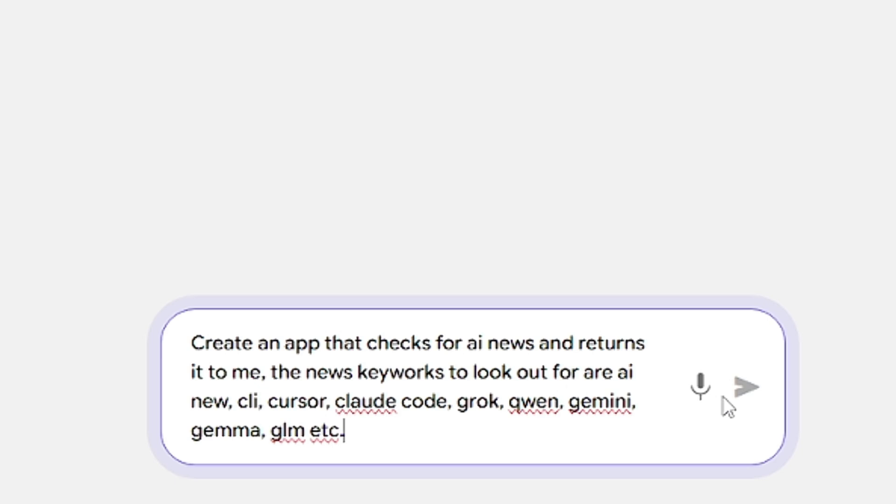
Submit the request, expand the Grok 4, Model Releases and AI Tools cards, then make AI News Public
{"action": "left_click", "coordinate": [747, 397]}
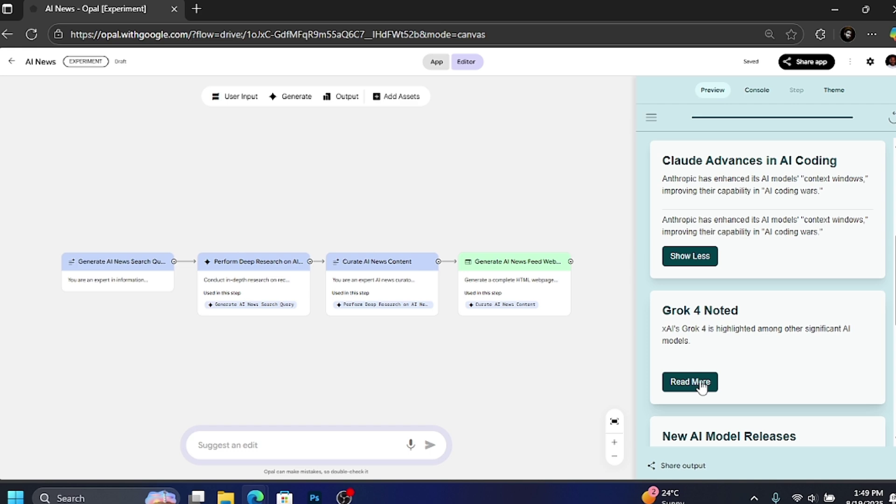
{"action": "left_click", "coordinate": [700, 386]}
{"action": "scroll", "coordinate": [700, 327], "scroll_direction": "down", "scroll_amount": 3}
{"action": "scroll", "coordinate": [700, 280], "scroll_direction": "down", "scroll_amount": 5}
{"action": "left_click", "coordinate": [690, 208]}
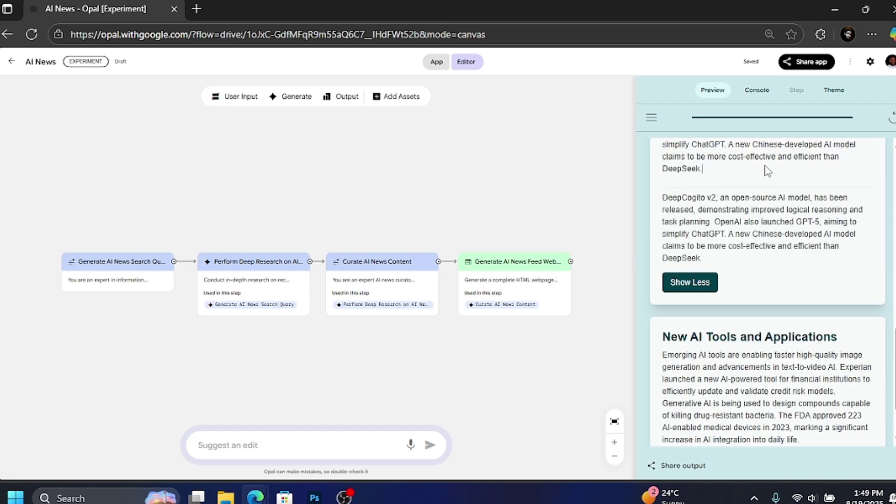
{"action": "scroll", "coordinate": [767, 187], "scroll_direction": "down", "scroll_amount": 2}
{"action": "left_click", "coordinate": [710, 407]}
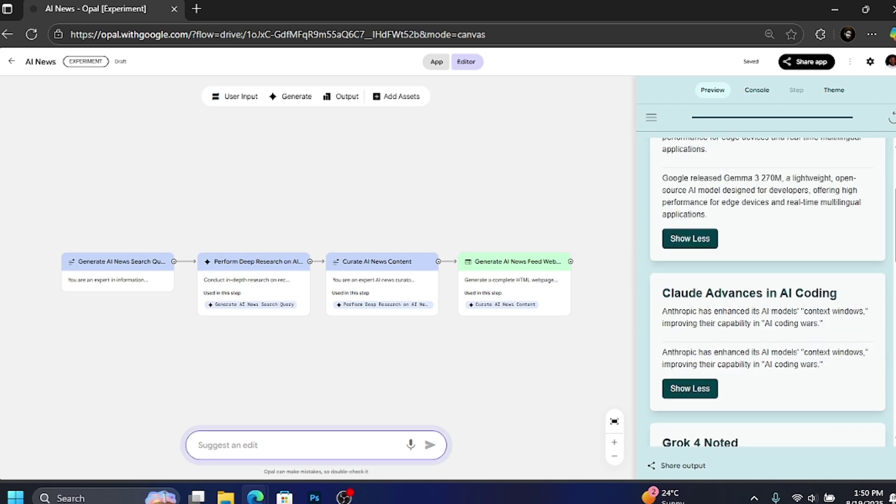
{"action": "left_click", "coordinate": [808, 64]}
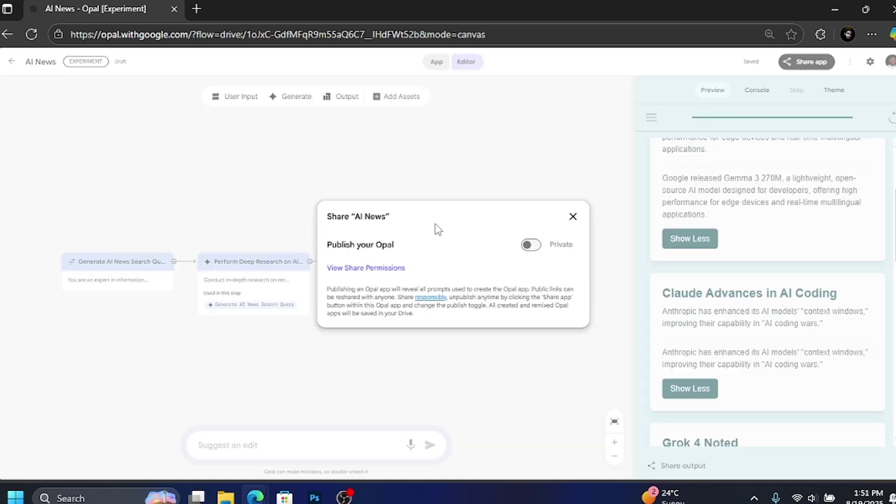
{"action": "left_click", "coordinate": [528, 245]}
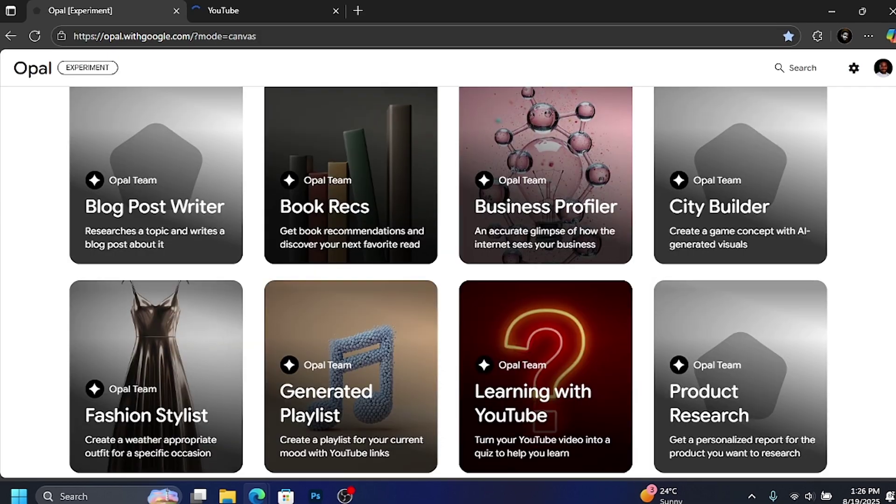
{"action": "scroll", "coordinate": [449, 283], "scroll_direction": "down", "scroll_amount": 4}
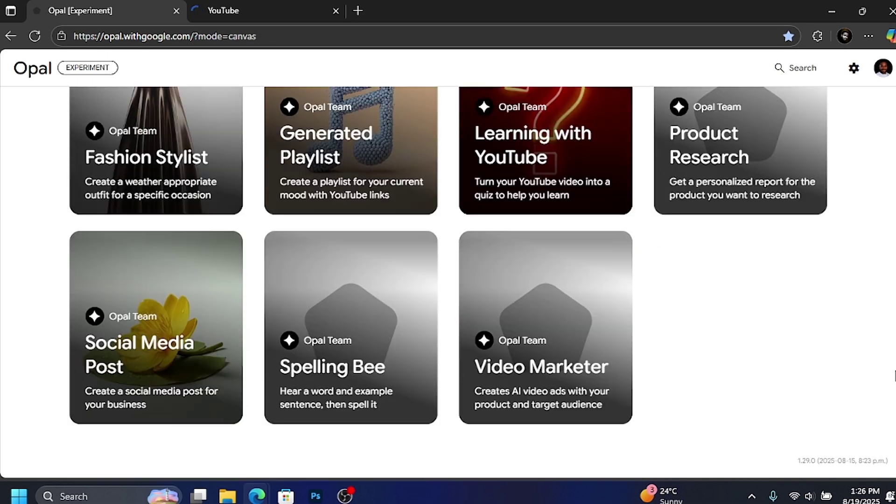
{"action": "left_click_drag", "start_coordinate": [887, 363], "coordinate": [893, 80]}
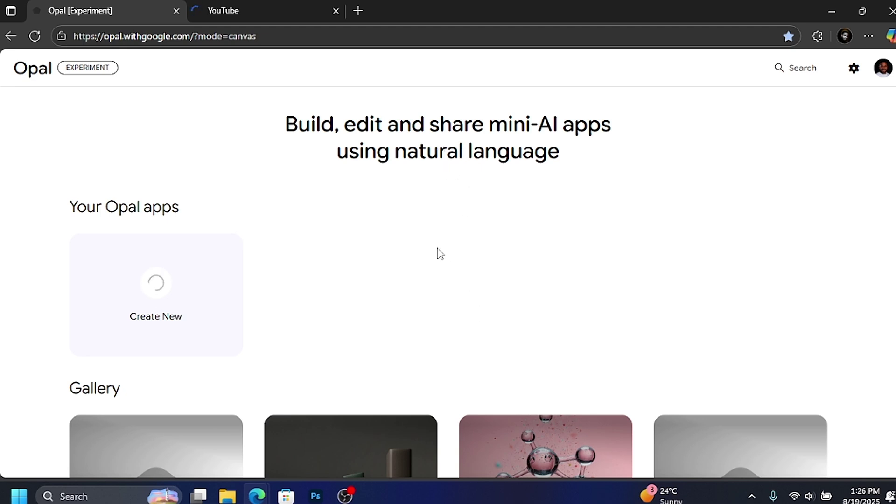
{"action": "scroll", "coordinate": [893, 463], "scroll_direction": "down", "scroll_amount": 1}
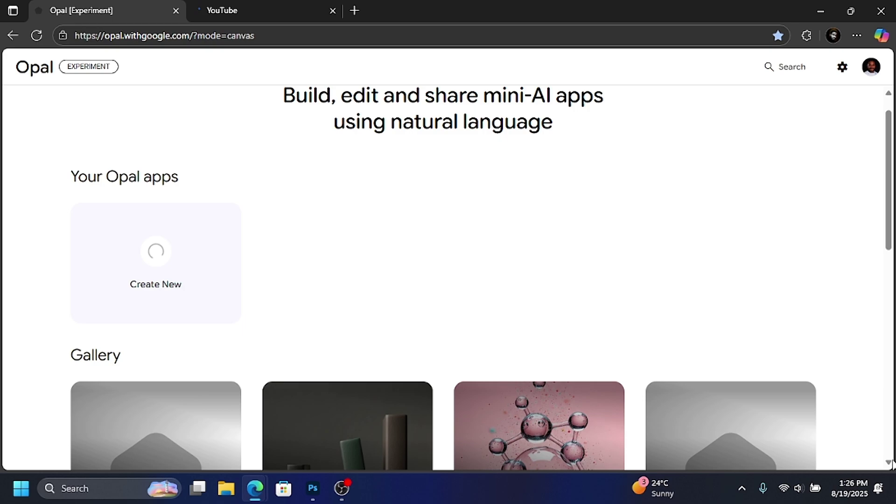
{"action": "scroll", "coordinate": [892, 464], "scroll_direction": "down", "scroll_amount": 3}
{"action": "scroll", "coordinate": [893, 464], "scroll_direction": "down", "scroll_amount": 5}
{"action": "scroll", "coordinate": [893, 464], "scroll_direction": "down", "scroll_amount": 1}
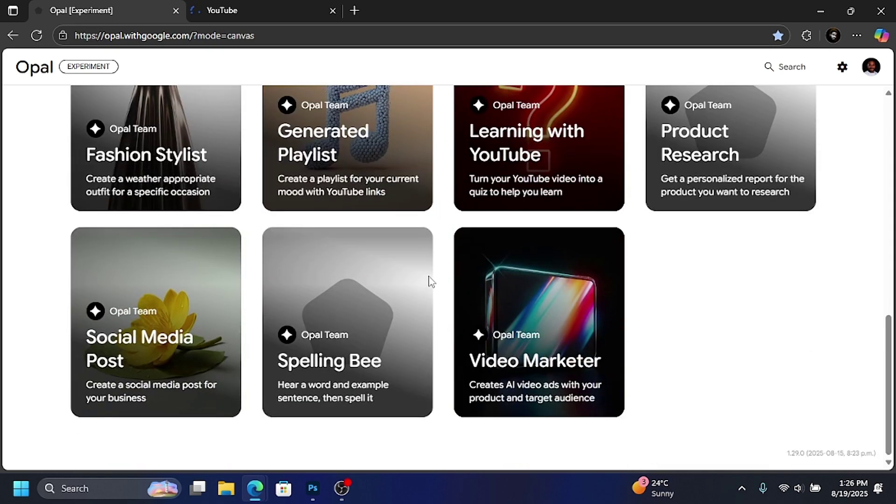
{"action": "scroll", "coordinate": [889, 96], "scroll_direction": "up", "scroll_amount": 1}
{"action": "scroll", "coordinate": [889, 96], "scroll_direction": "up", "scroll_amount": 6}
{"action": "scroll", "coordinate": [889, 95], "scroll_direction": "up", "scroll_amount": 6}
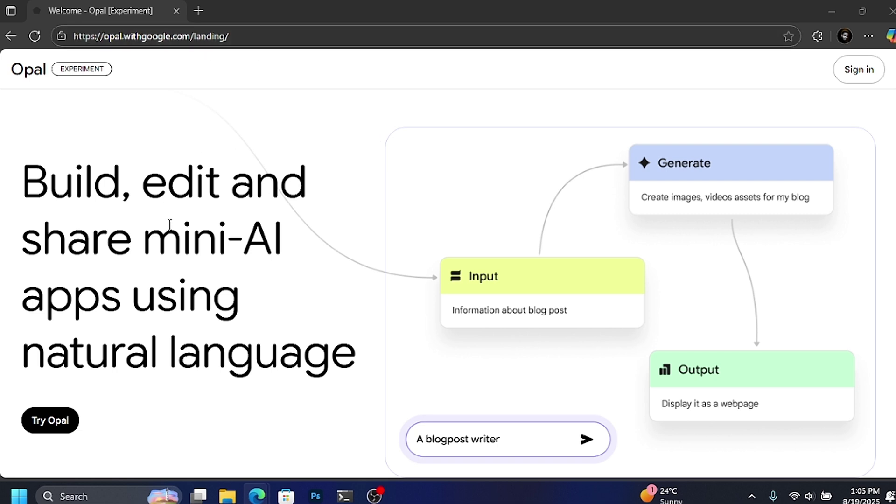
Highlight the Opal welcome headline, then sign in to reach the dashboard
{"action": "left_click_drag", "start_coordinate": [39, 174], "coordinate": [345, 358]}
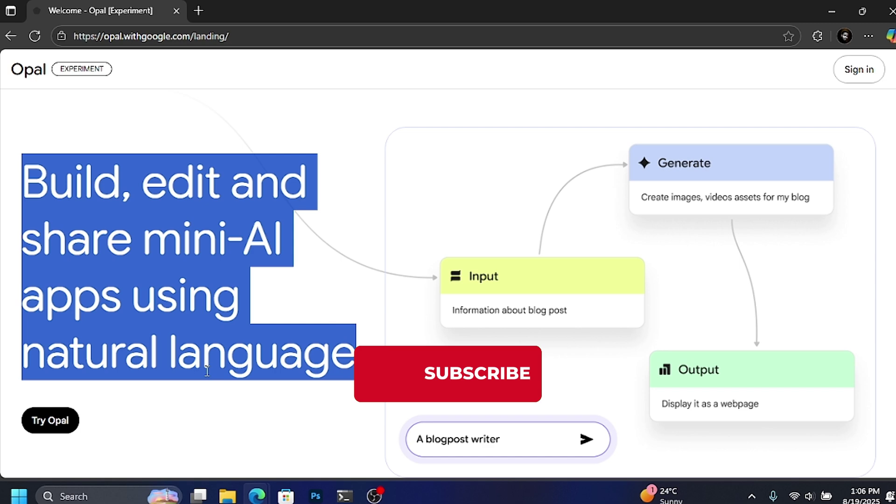
{"action": "left_click", "coordinate": [858, 71]}
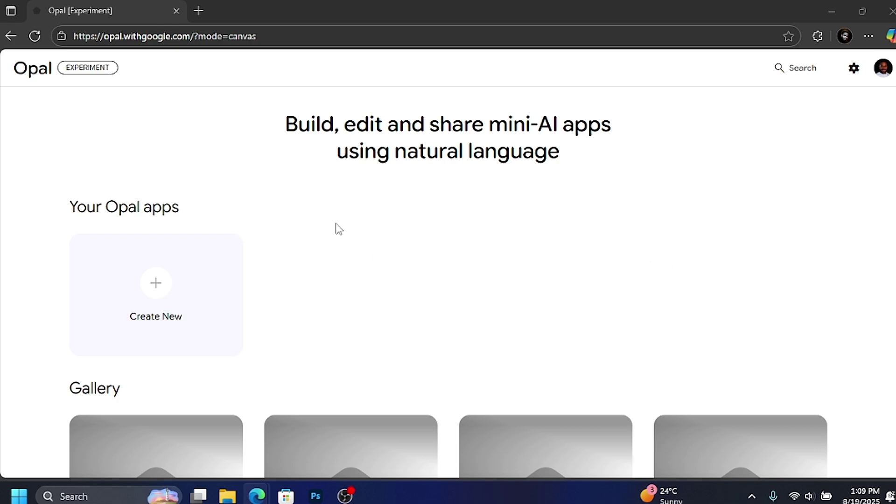
{"action": "scroll", "coordinate": [339, 229], "scroll_direction": "down", "scroll_amount": 5}
{"action": "scroll", "coordinate": [376, 240], "scroll_direction": "down", "scroll_amount": 3}
{"action": "scroll", "coordinate": [430, 276], "scroll_direction": "down", "scroll_amount": 5}
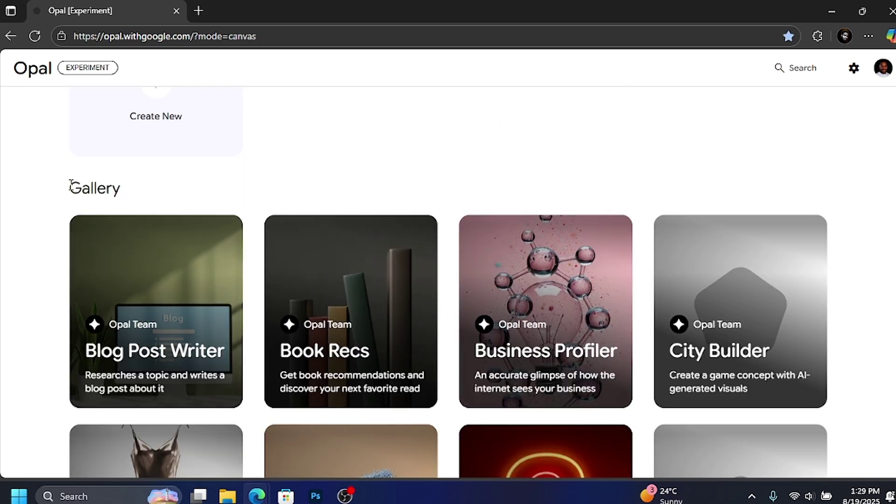
{"action": "left_click_drag", "start_coordinate": [71, 185], "coordinate": [164, 193]}
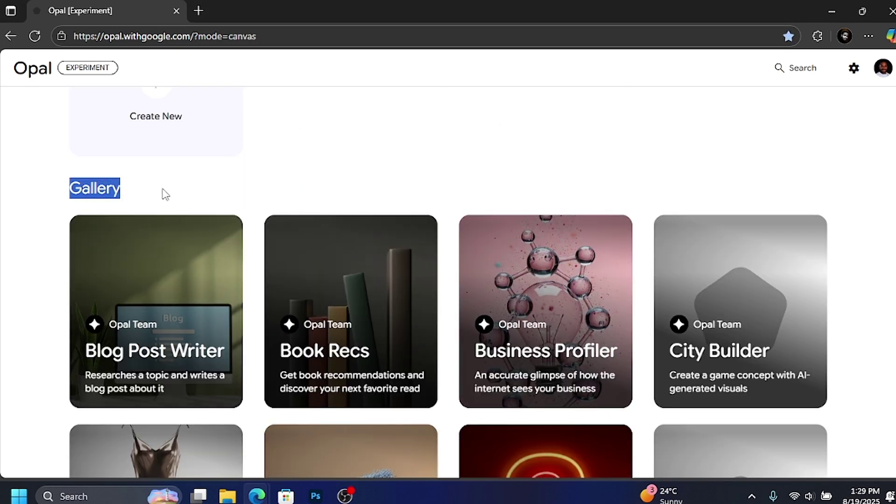
{"action": "left_click", "coordinate": [219, 192]}
{"action": "mouse_move", "coordinate": [351, 294]}
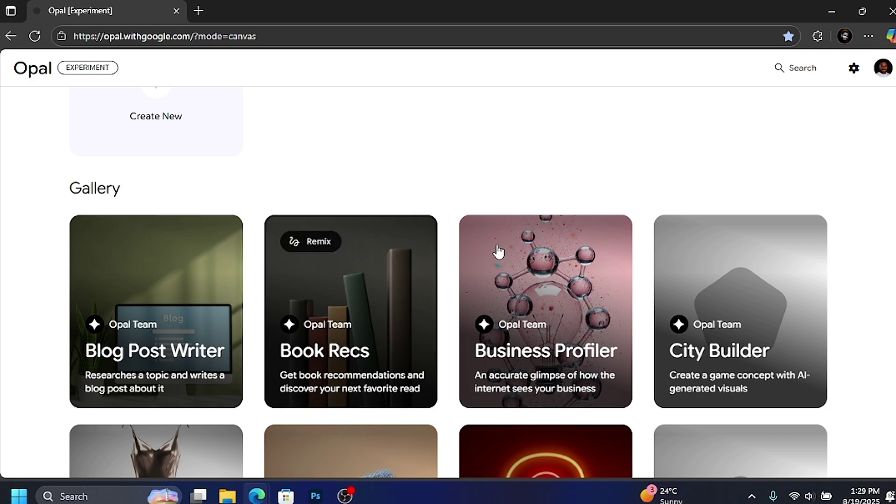
{"action": "scroll", "coordinate": [414, 267], "scroll_direction": "down", "scroll_amount": 4}
{"action": "scroll", "coordinate": [299, 249], "scroll_direction": "down", "scroll_amount": 4}
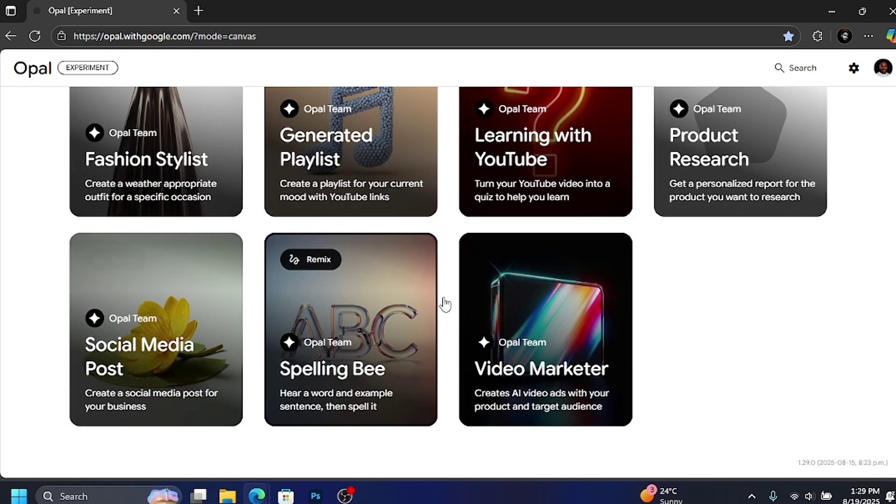
{"action": "scroll", "coordinate": [190, 301], "scroll_direction": "up", "scroll_amount": 7}
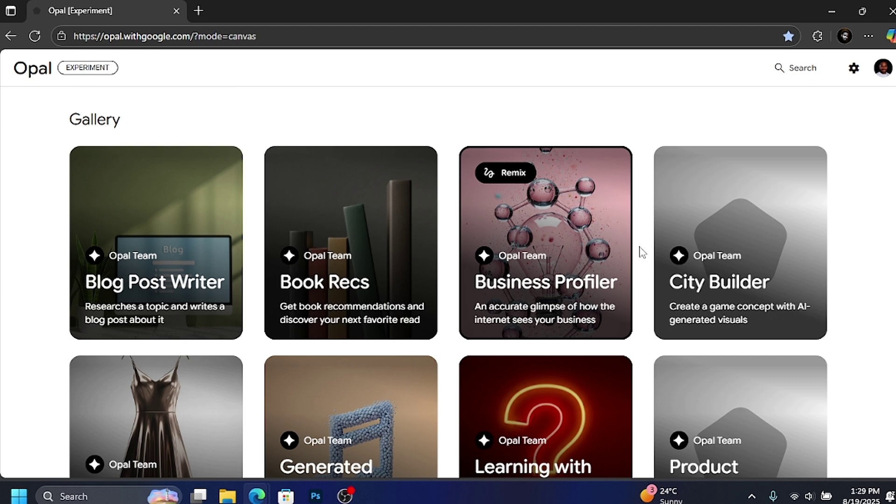
{"action": "scroll", "coordinate": [731, 273], "scroll_direction": "down", "scroll_amount": 5}
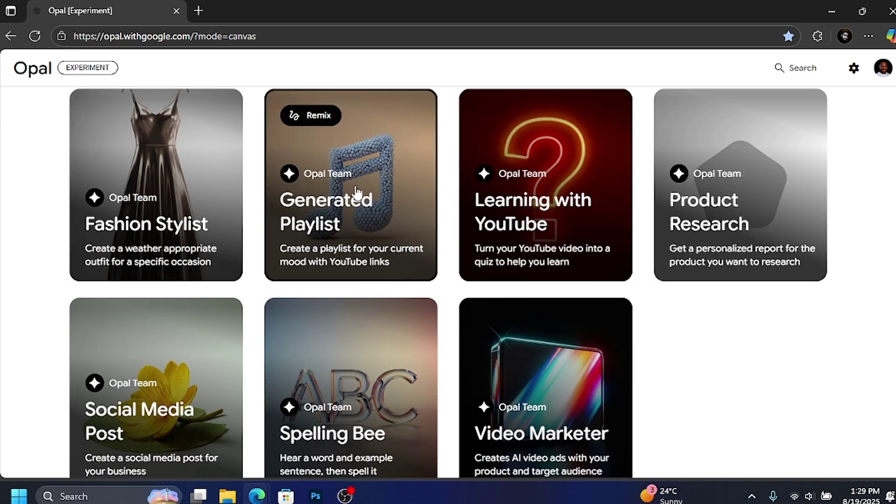
{"action": "mouse_move", "coordinate": [156, 385]}
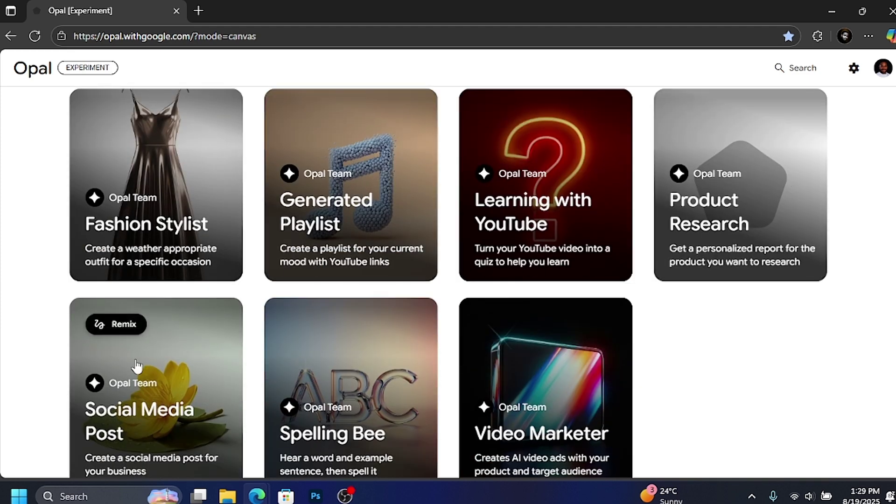
{"action": "scroll", "coordinate": [164, 423], "scroll_direction": "down", "scroll_amount": 2}
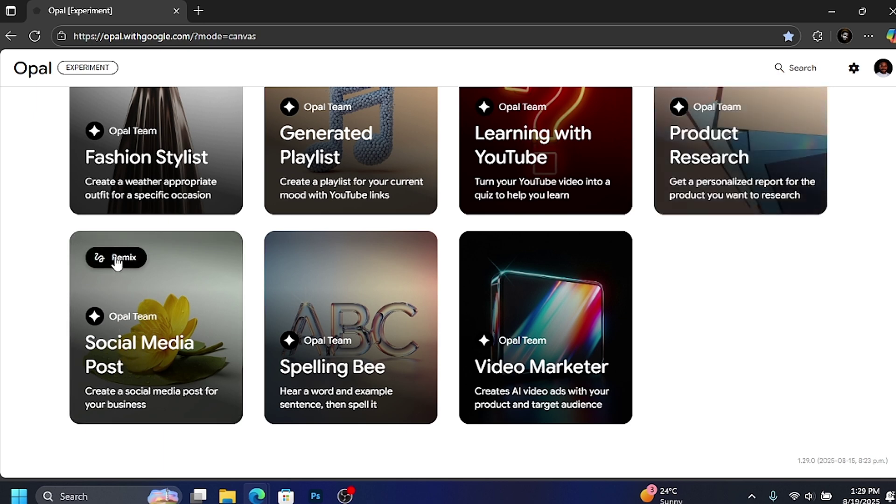
{"action": "scroll", "coordinate": [140, 263], "scroll_direction": "up", "scroll_amount": 5}
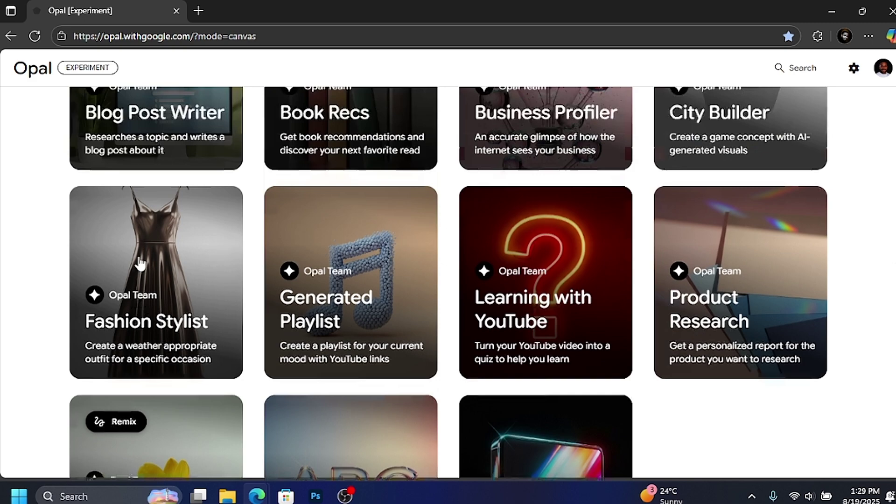
{"action": "scroll", "coordinate": [139, 261], "scroll_direction": "up", "scroll_amount": 10}
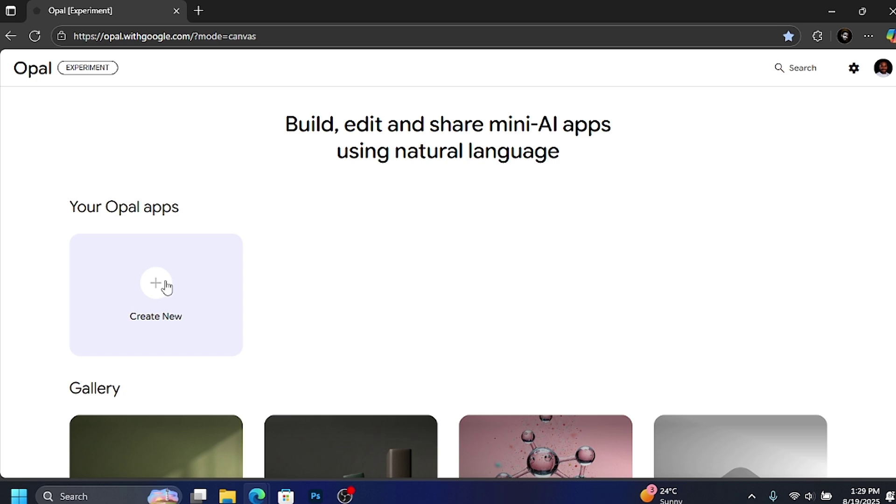
Create a new blank app and change its title from 'Untitled' to 'My Opal app'
{"action": "left_click", "coordinate": [161, 284]}
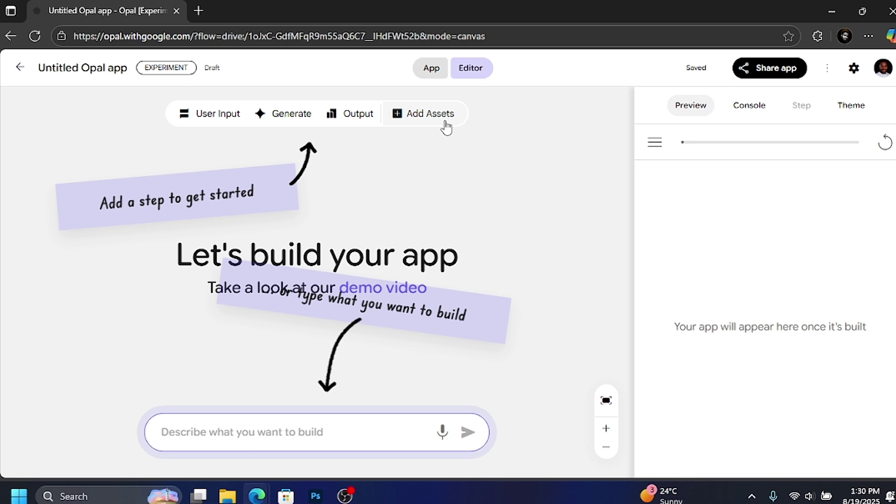
{"action": "left_click_drag", "start_coordinate": [80, 68], "coordinate": [39, 68]}
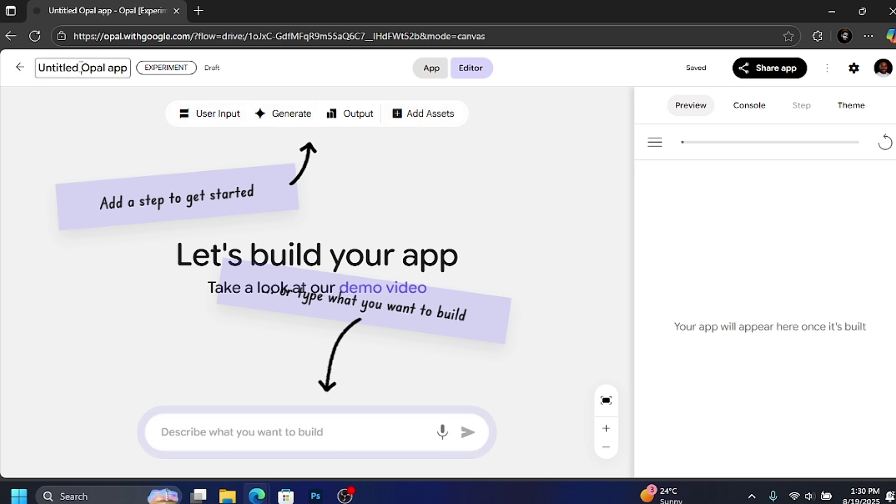
{"action": "type", "text": "My"}
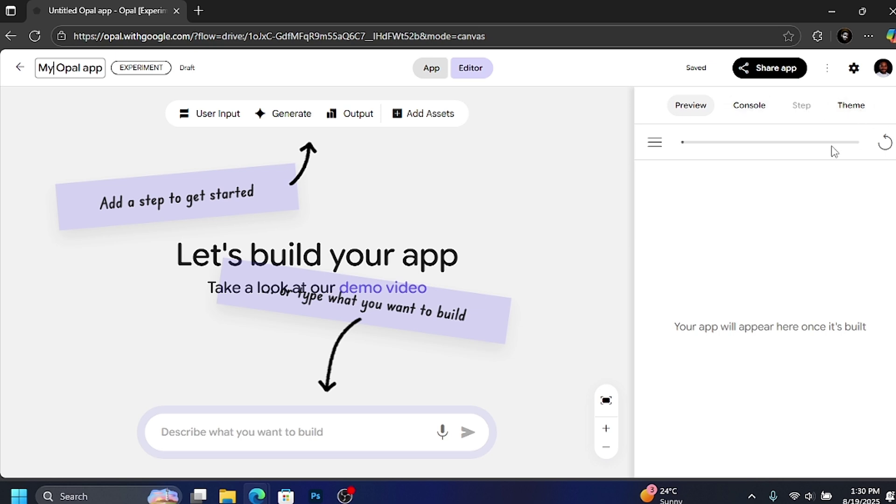
{"action": "left_click", "coordinate": [240, 432]}
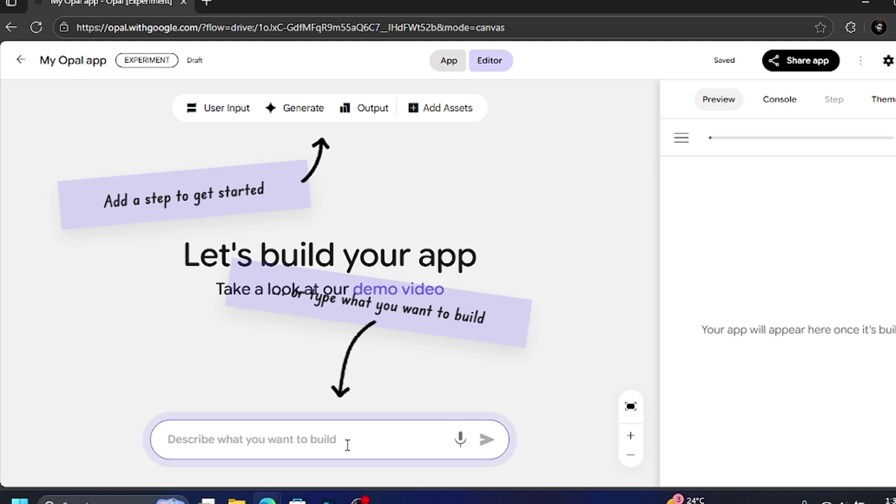
Describe an app that checks for AI news by keywords and submit it for generation
{"action": "type", "text": "Create an"}
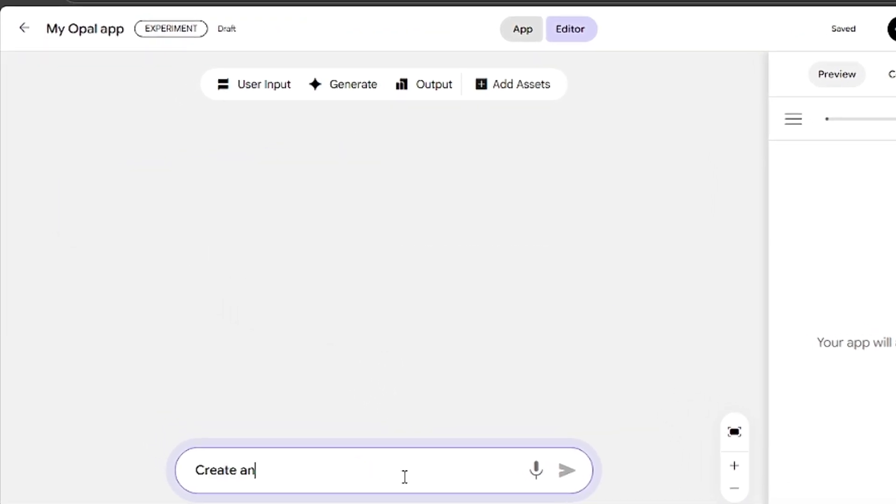
{"action": "type", "text": " app that check"}
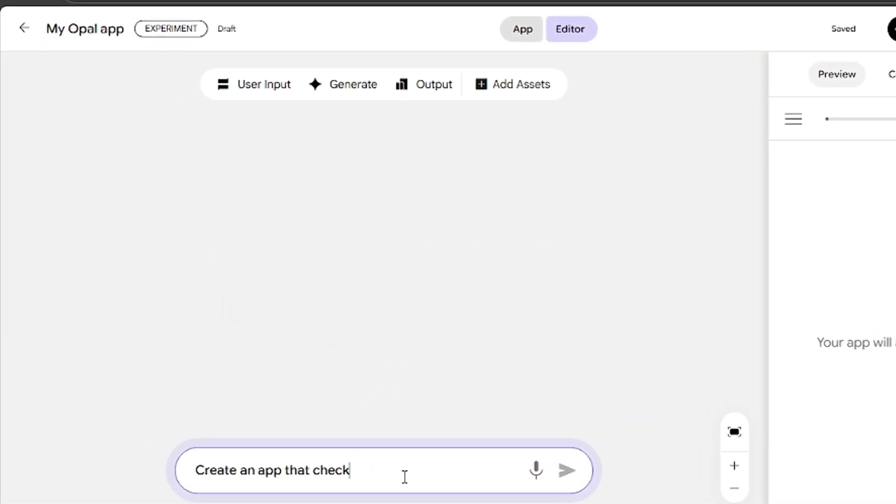
{"action": "type", "text": "s for"}
{"action": "type", "text": " ai news and returns it to me, the news keyworks to look out for are ai new, cli, cursor, claude code, grok, qwen, gemini, gemma, glm etc."}
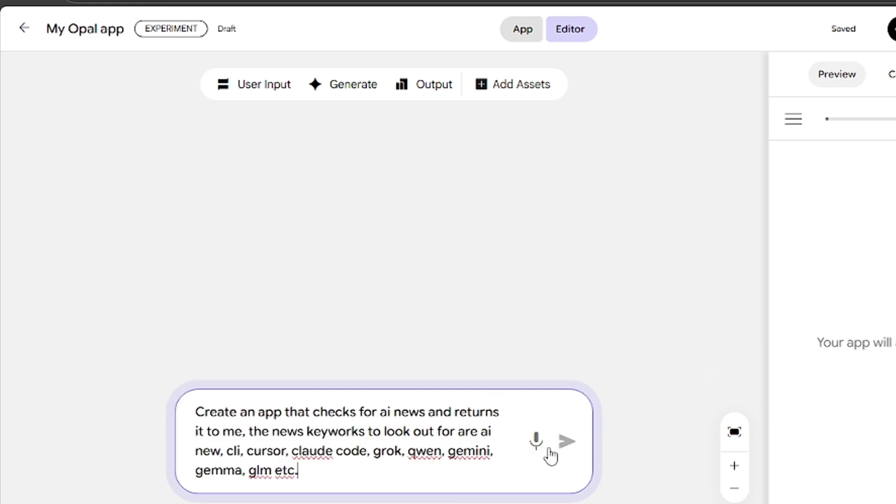
{"action": "left_click", "coordinate": [568, 448]}
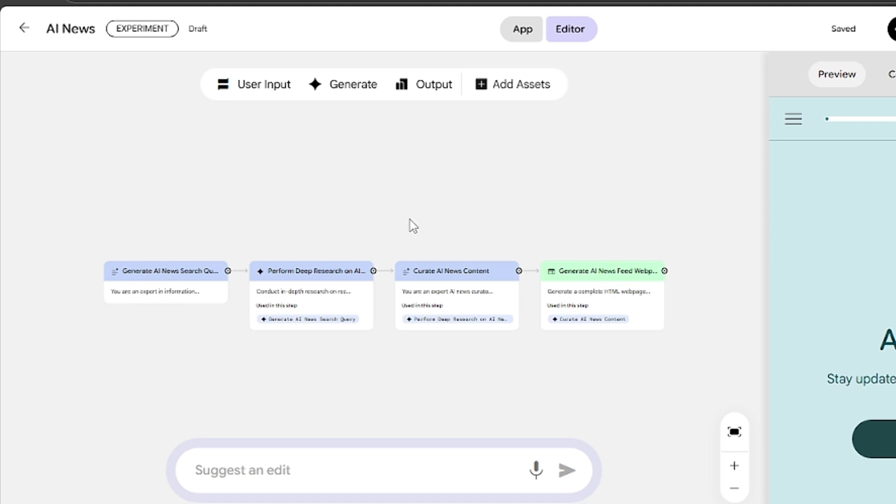
{"action": "left_click", "coordinate": [169, 292]}
{"action": "left_click", "coordinate": [280, 287]}
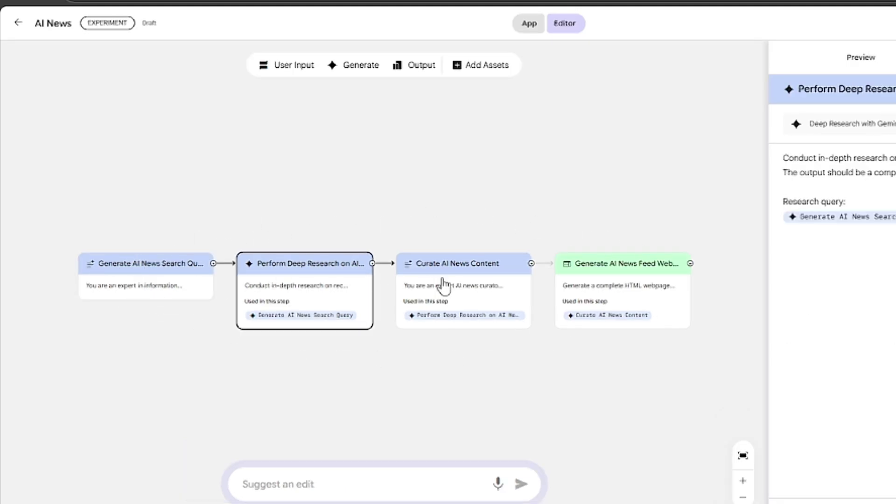
{"action": "left_click", "coordinate": [444, 286]}
{"action": "left_click", "coordinate": [579, 291]}
{"action": "left_click", "coordinate": [170, 291]}
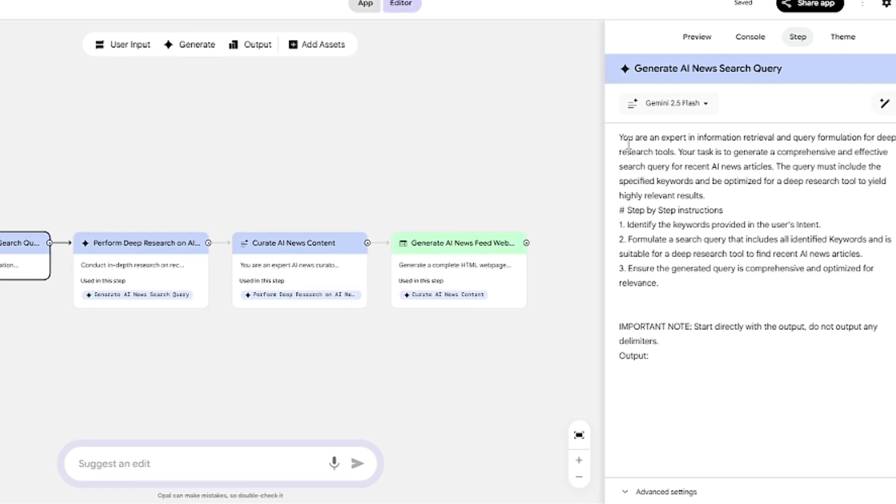
{"action": "left_click_drag", "start_coordinate": [596, 134], "coordinate": [674, 271]}
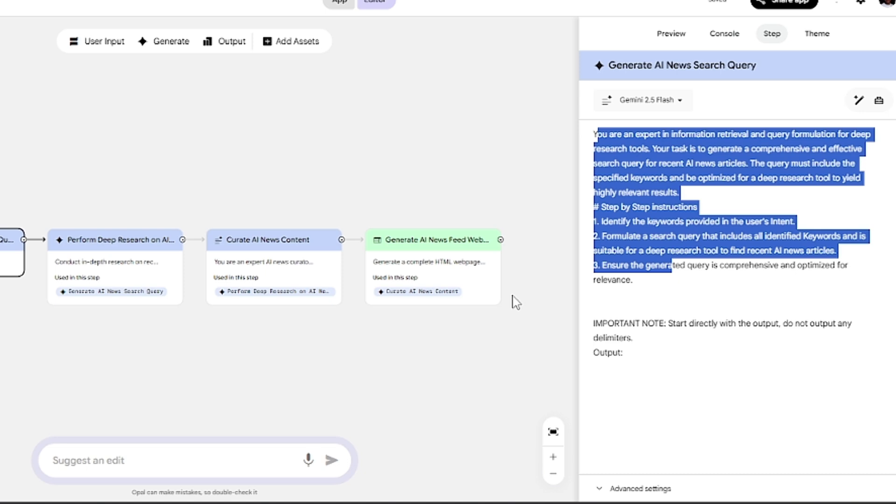
{"action": "left_click", "coordinate": [119, 256]}
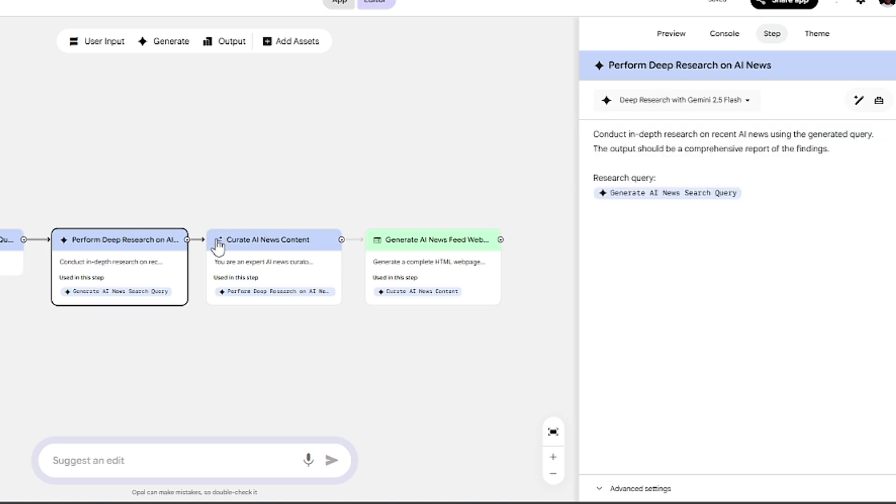
{"action": "left_click", "coordinate": [249, 273]}
{"action": "left_click", "coordinate": [434, 274]}
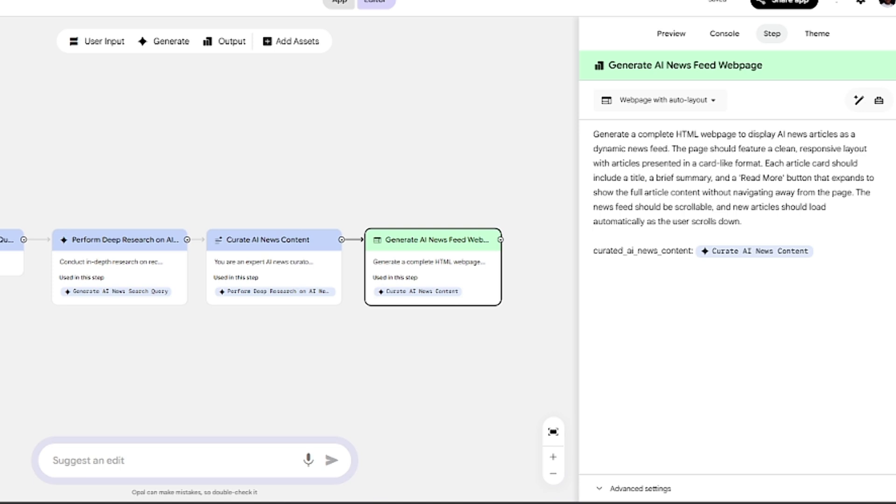
{"action": "left_click", "coordinate": [262, 217]}
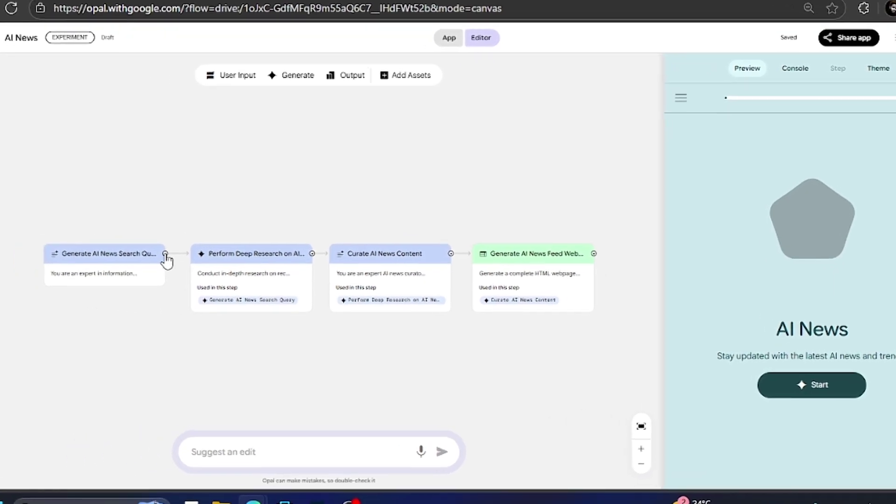
{"action": "left_click", "coordinate": [166, 255]}
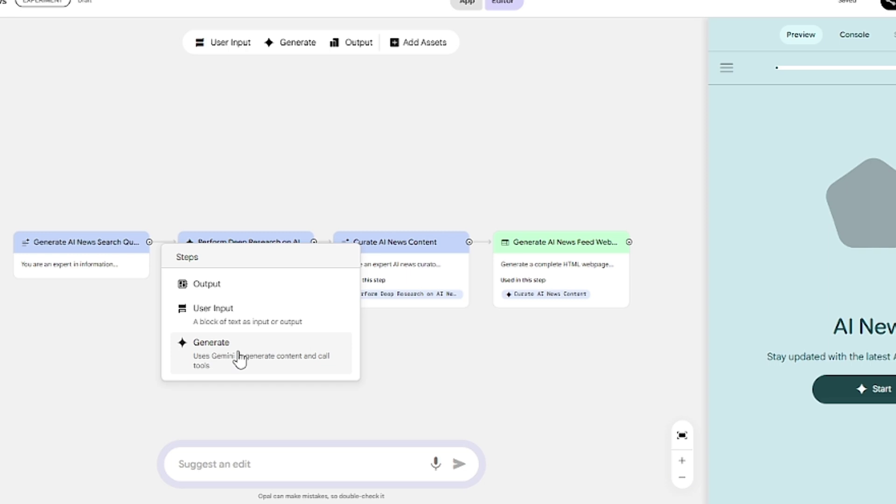
{"action": "left_click", "coordinate": [457, 358]}
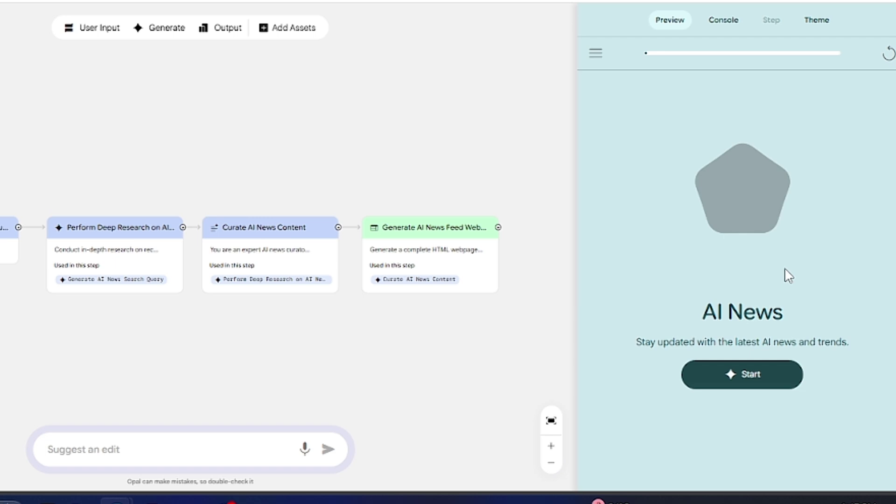
Start the AI News app in Preview and wait for its news feed cards to appear
{"action": "left_click", "coordinate": [744, 374]}
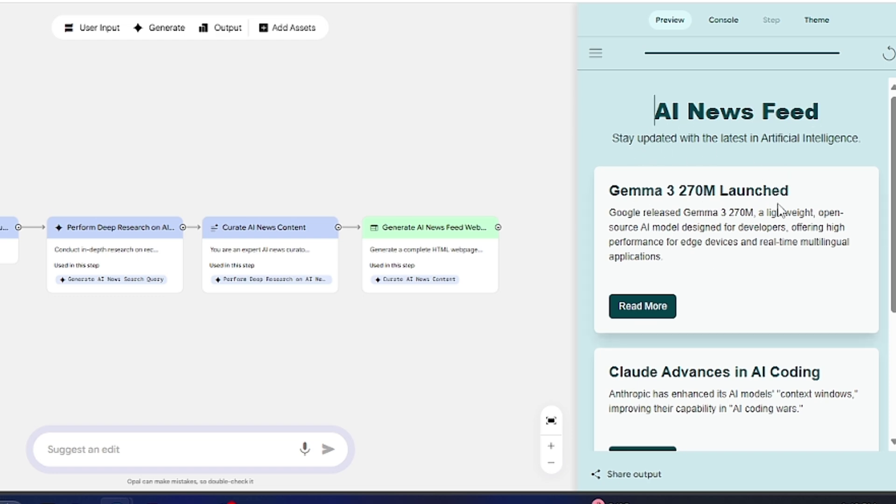
Scroll through the news feed preview and expand the Gemma 3 270M Launched article
{"action": "scroll", "coordinate": [775, 215], "scroll_direction": "down", "scroll_amount": 2}
{"action": "scroll", "coordinate": [761, 247], "scroll_direction": "down", "scroll_amount": 3}
{"action": "scroll", "coordinate": [793, 234], "scroll_direction": "down", "scroll_amount": 5}
{"action": "scroll", "coordinate": [757, 224], "scroll_direction": "down", "scroll_amount": 3}
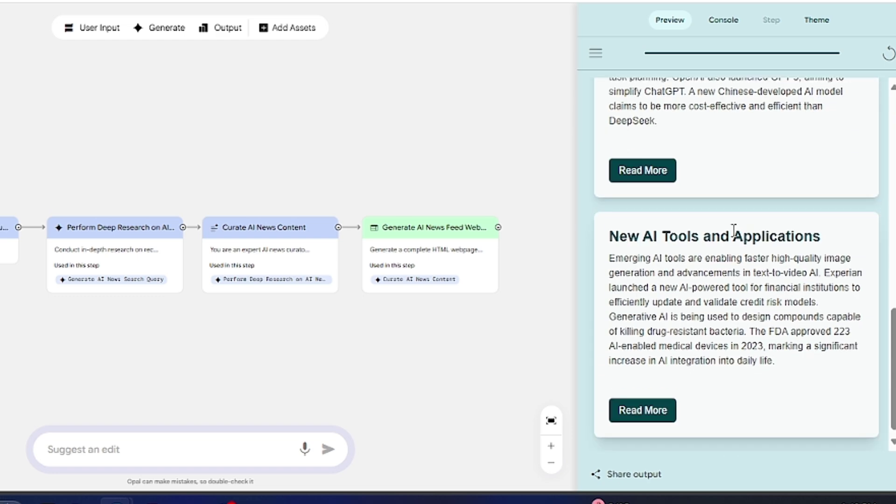
{"action": "scroll", "coordinate": [667, 266], "scroll_direction": "up", "scroll_amount": 2}
{"action": "scroll", "coordinate": [682, 211], "scroll_direction": "up", "scroll_amount": 10}
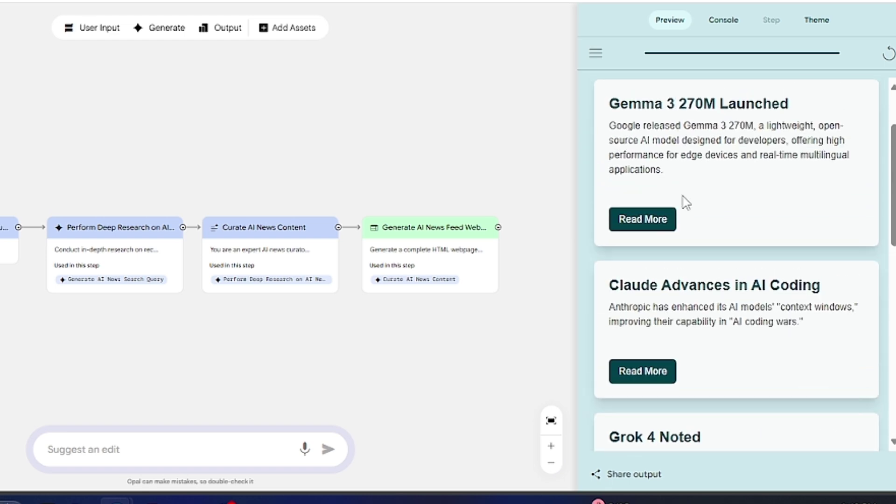
{"action": "scroll", "coordinate": [684, 202], "scroll_direction": "up", "scroll_amount": 3}
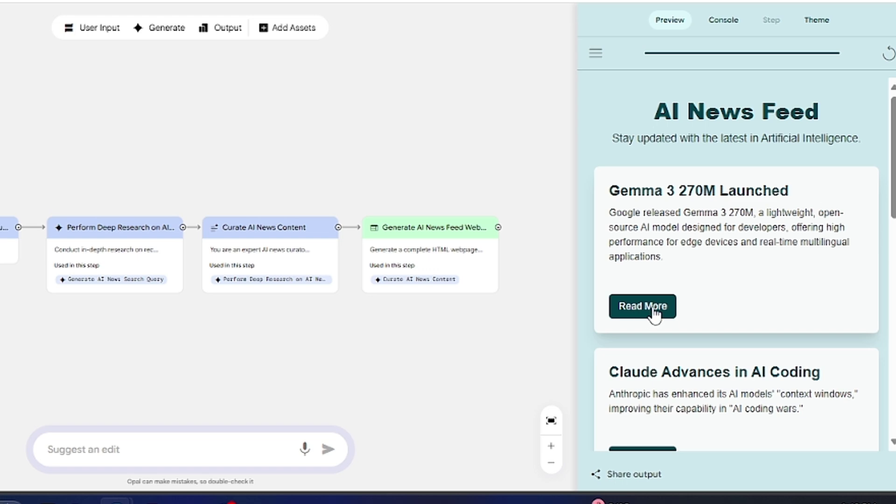
{"action": "left_click", "coordinate": [671, 309]}
Expand the Claude Advances in AI Coding, Grok 4 Noted and New AI Model Releases articles
{"action": "scroll", "coordinate": [707, 243], "scroll_direction": "down", "scroll_amount": 2}
{"action": "scroll", "coordinate": [650, 337], "scroll_direction": "down", "scroll_amount": 4}
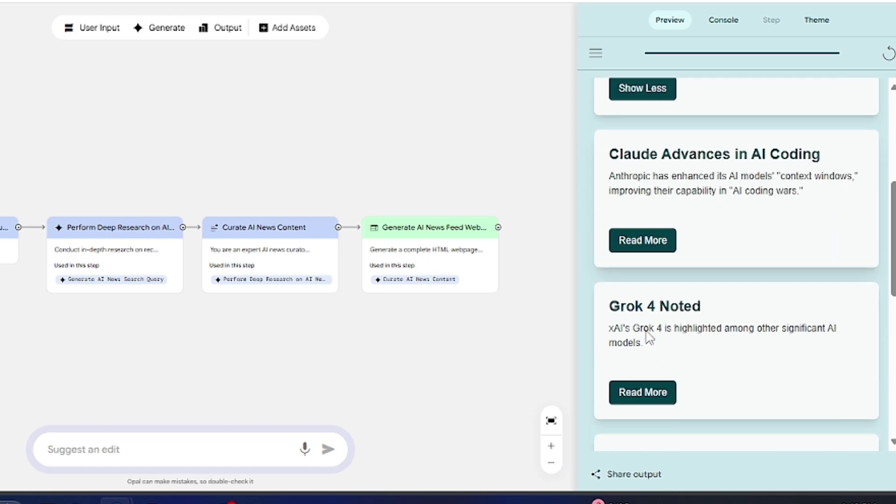
{"action": "left_click", "coordinate": [656, 390]}
{"action": "left_click", "coordinate": [656, 373]}
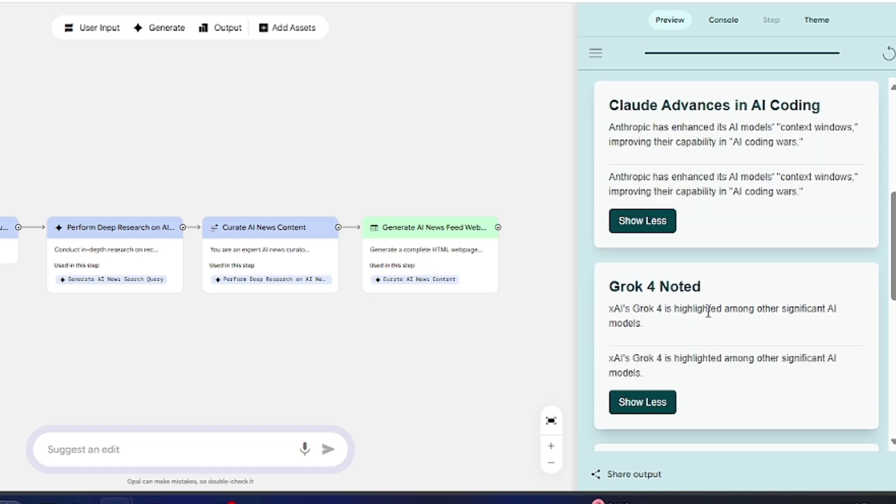
{"action": "scroll", "coordinate": [706, 312], "scroll_direction": "down", "scroll_amount": 3}
{"action": "scroll", "coordinate": [747, 252], "scroll_direction": "down", "scroll_amount": 5}
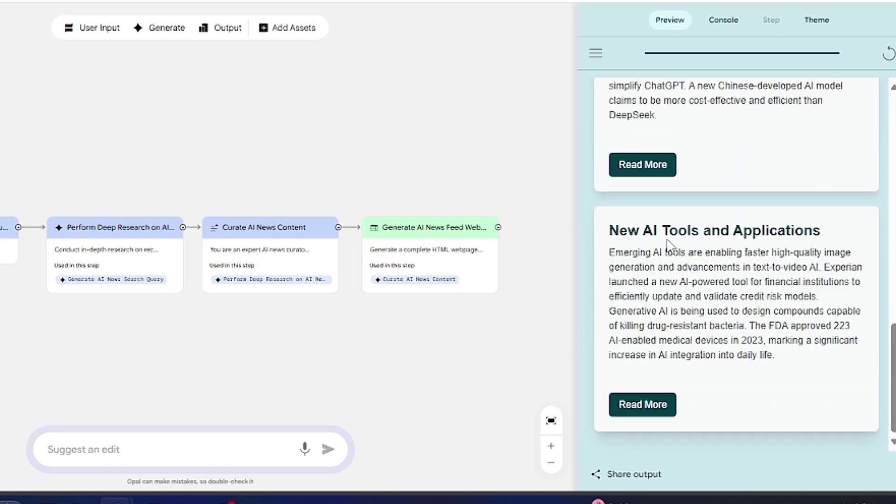
{"action": "left_click", "coordinate": [649, 168]}
{"action": "scroll", "coordinate": [722, 272], "scroll_direction": "down", "scroll_amount": 1}
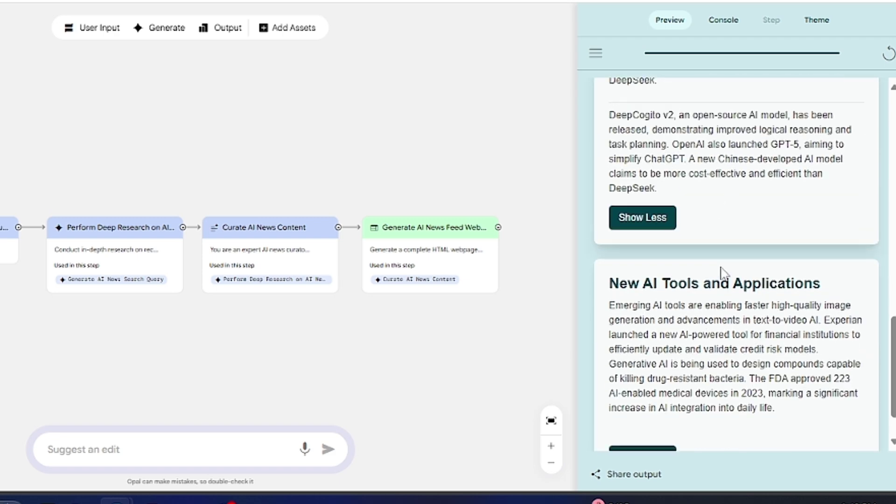
{"action": "scroll", "coordinate": [682, 345], "scroll_direction": "down", "scroll_amount": 1}
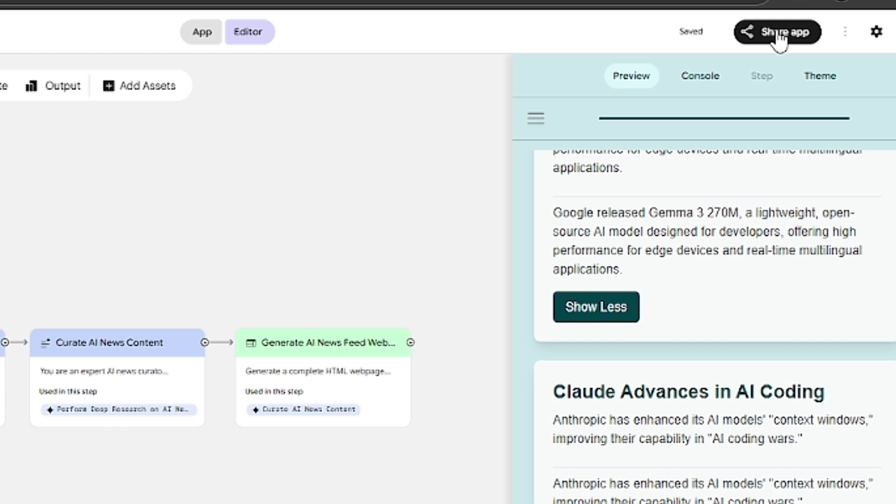
Switch the AI News app's publish setting from Private to Public
{"action": "left_click", "coordinate": [779, 38]}
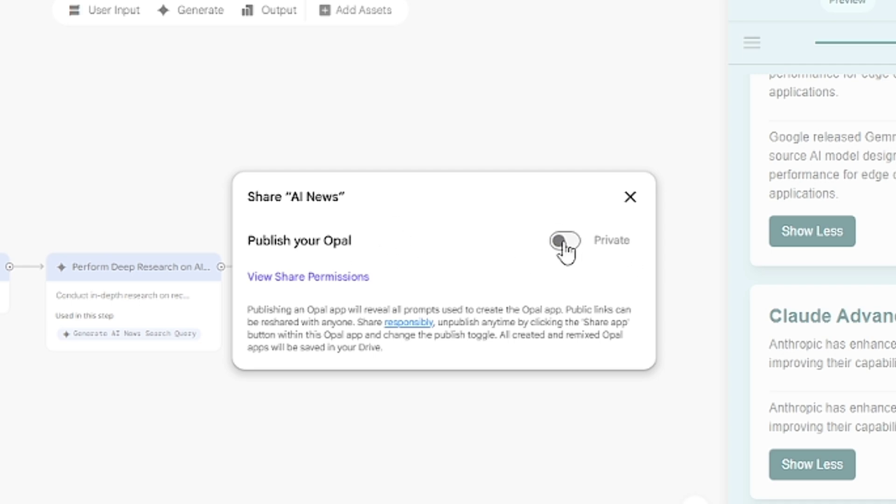
{"action": "left_click", "coordinate": [565, 242]}
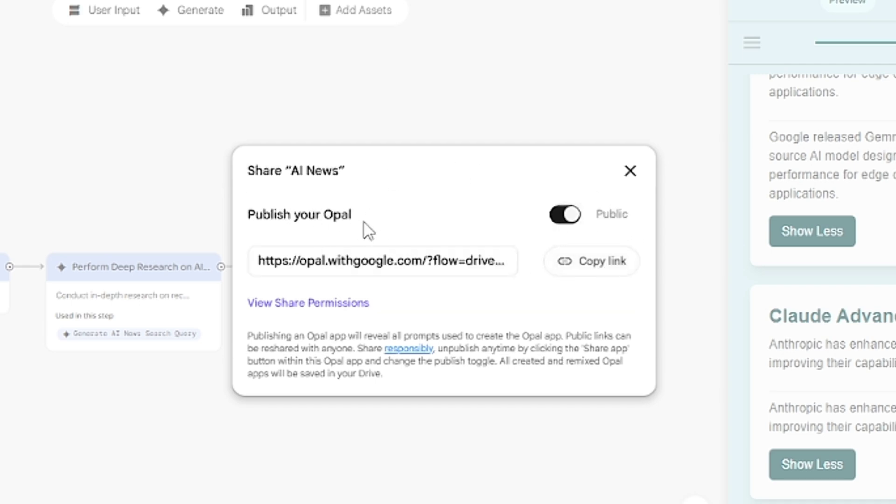
Load the copied AI News share link in a new browser tab
{"action": "left_click", "coordinate": [584, 261]}
{"action": "key", "text": "ctrl+t"}
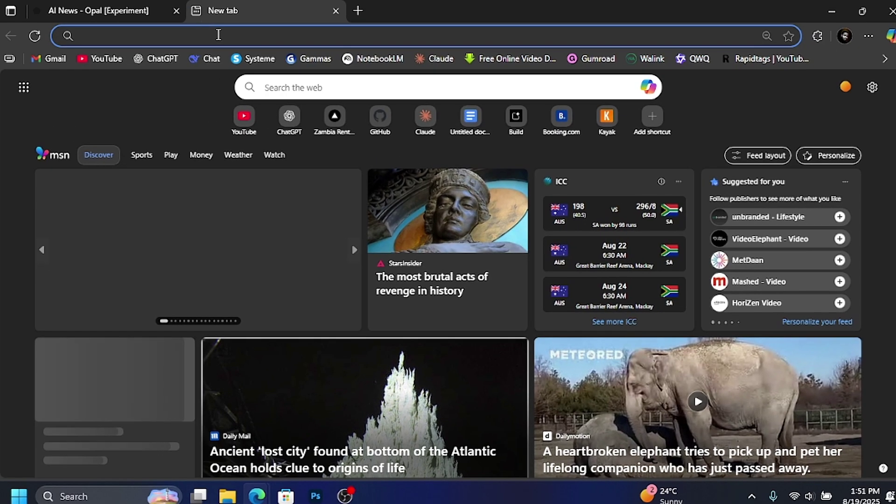
{"action": "type", "text": "https://opal.withgoogle.com/?flow=drive:/1eMhHXELJdxPWOJfcwsUdRyCXT0EH464_&shared&mode=app"}
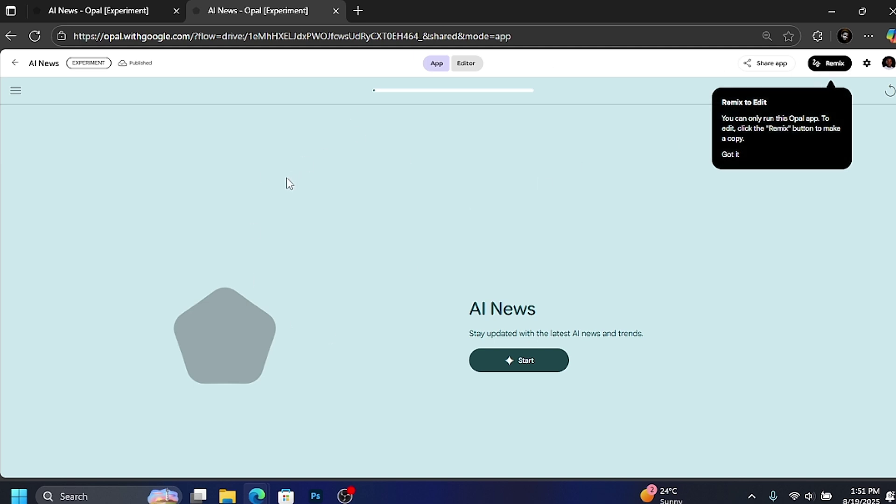
Run the published AI News app, scroll its feed, and return to the editor tab
{"action": "left_click", "coordinate": [525, 363]}
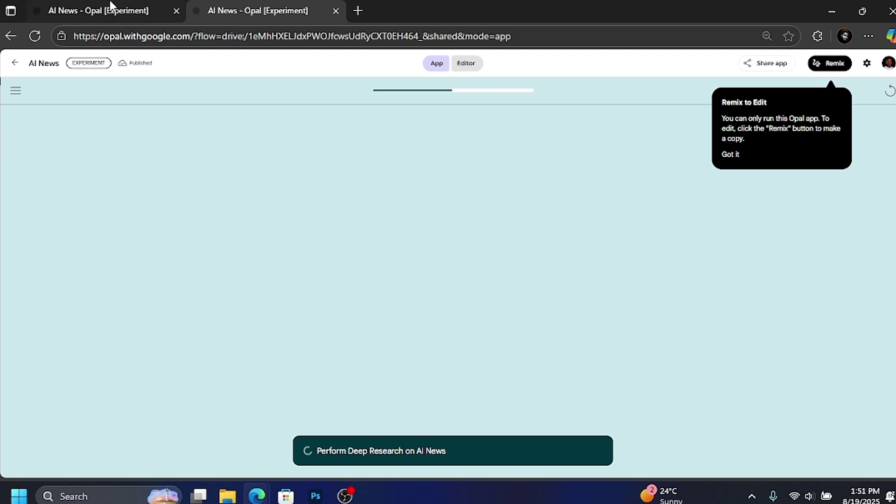
{"action": "scroll", "coordinate": [471, 198], "scroll_direction": "down", "scroll_amount": 3}
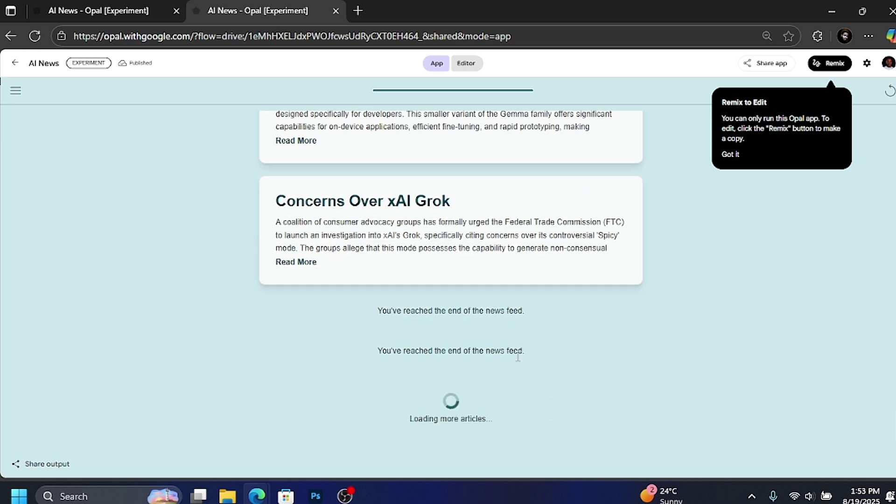
{"action": "key", "text": "ctrl+Tab"}
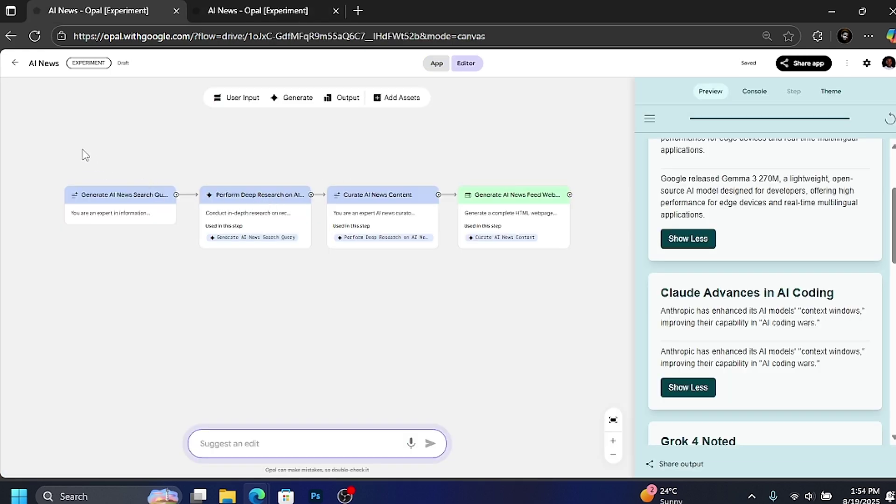
Box-select the four workflow nodes, deselect, scroll the news preview, and start an edit suggestion
{"action": "left_click_drag", "start_coordinate": [51, 137], "coordinate": [597, 326]}
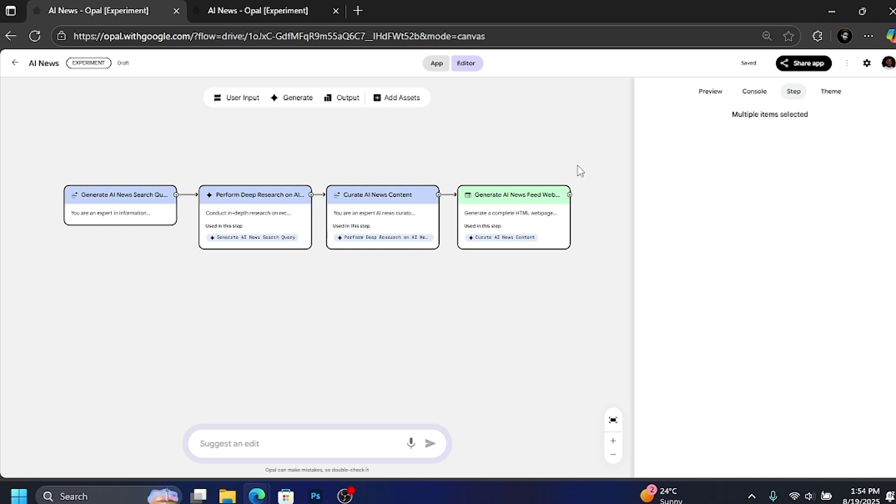
{"action": "left_click", "coordinate": [569, 153]}
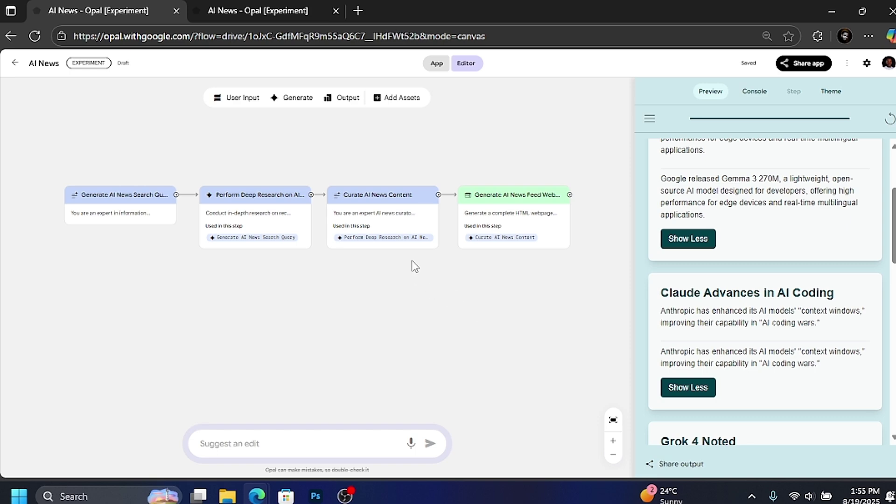
{"action": "scroll", "coordinate": [420, 257], "scroll_direction": "up", "scroll_amount": 3}
{"action": "scroll", "coordinate": [425, 250], "scroll_direction": "down", "scroll_amount": 3}
{"action": "scroll", "coordinate": [766, 256], "scroll_direction": "down", "scroll_amount": 2}
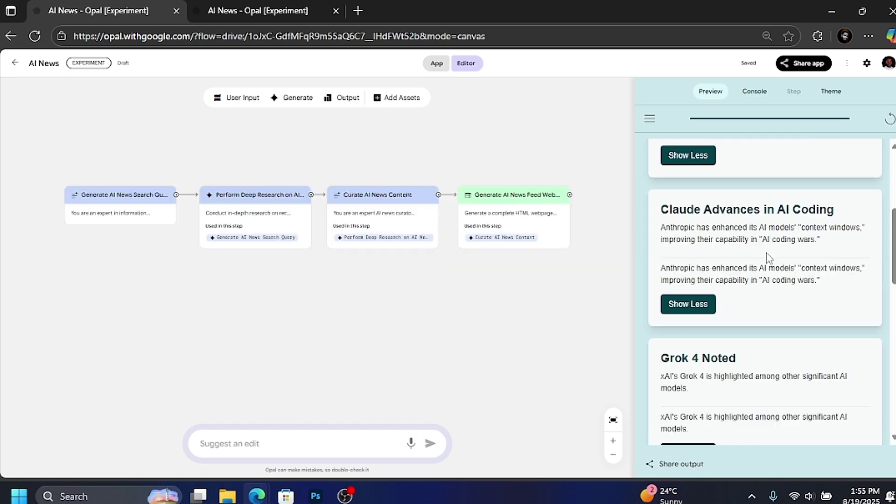
{"action": "scroll", "coordinate": [790, 206], "scroll_direction": "up", "scroll_amount": 3}
{"action": "scroll", "coordinate": [789, 233], "scroll_direction": "up", "scroll_amount": 2}
{"action": "scroll", "coordinate": [763, 310], "scroll_direction": "down", "scroll_amount": 3}
{"action": "scroll", "coordinate": [764, 310], "scroll_direction": "down", "scroll_amount": 4}
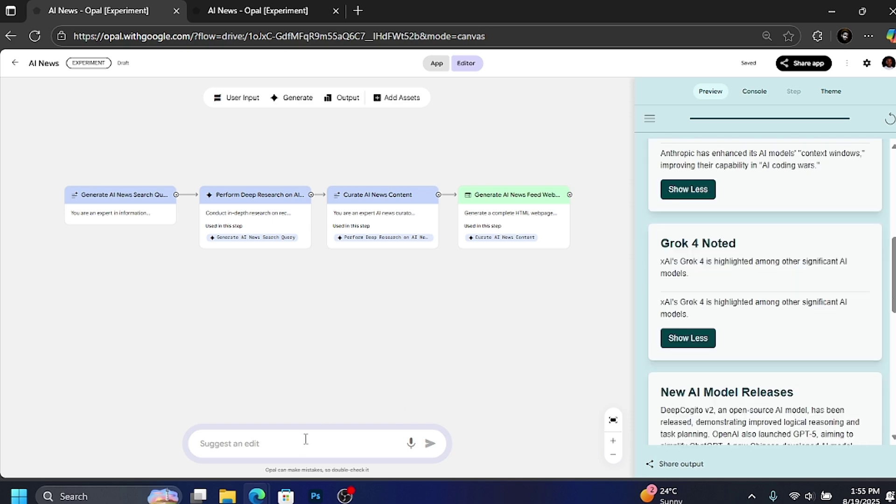
{"action": "left_click", "coordinate": [310, 443]}
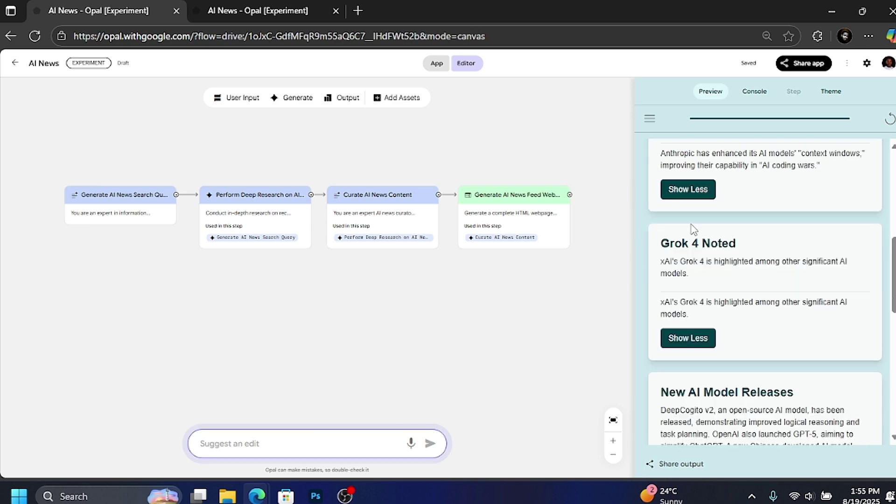
Scroll through the published AI News feed in its own tab
{"action": "left_click", "coordinate": [259, 9]}
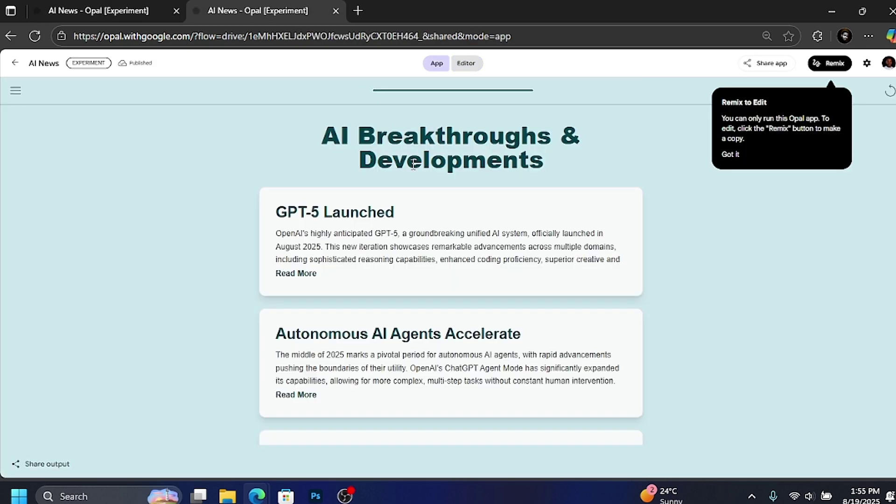
{"action": "scroll", "coordinate": [481, 148], "scroll_direction": "down", "scroll_amount": 7}
{"action": "scroll", "coordinate": [495, 233], "scroll_direction": "down", "scroll_amount": 3}
{"action": "scroll", "coordinate": [513, 304], "scroll_direction": "down", "scroll_amount": 7}
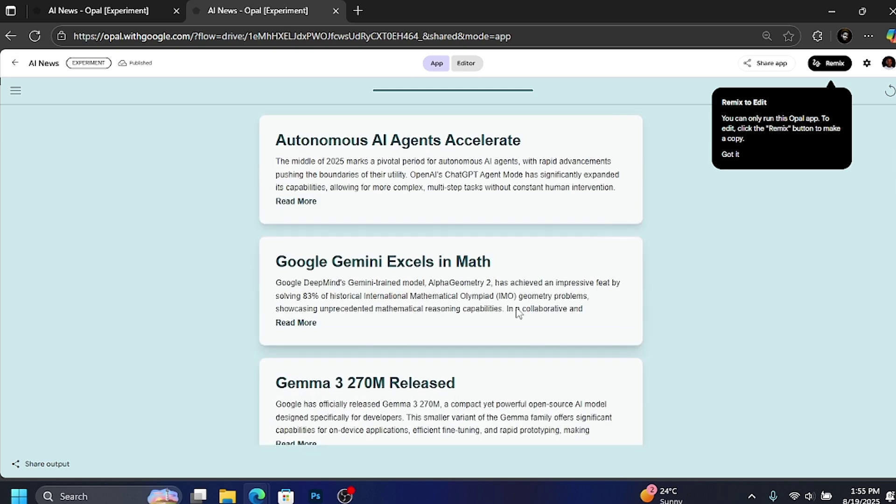
{"action": "scroll", "coordinate": [516, 321], "scroll_direction": "down", "scroll_amount": 7}
{"action": "scroll", "coordinate": [380, 304], "scroll_direction": "down", "scroll_amount": 5}
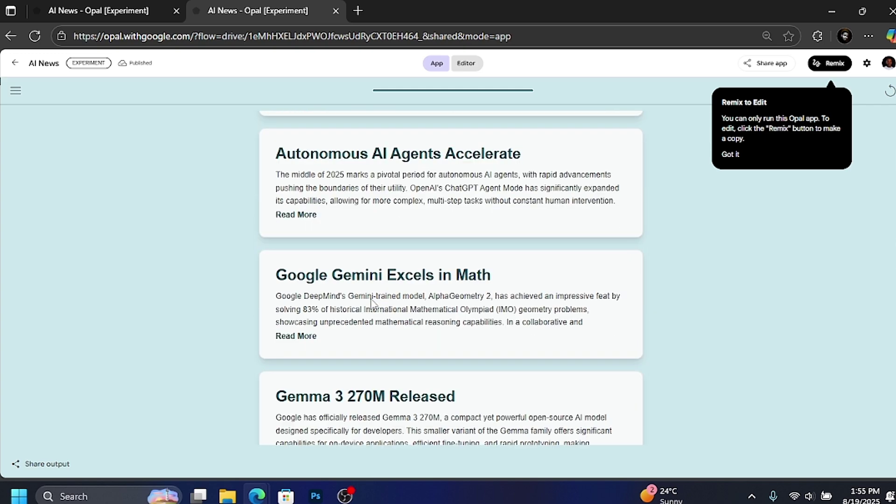
Scroll the editor's Preview panel to compare it, then return to the Opal home page
{"action": "key", "text": "ctrl+shift+Tab"}
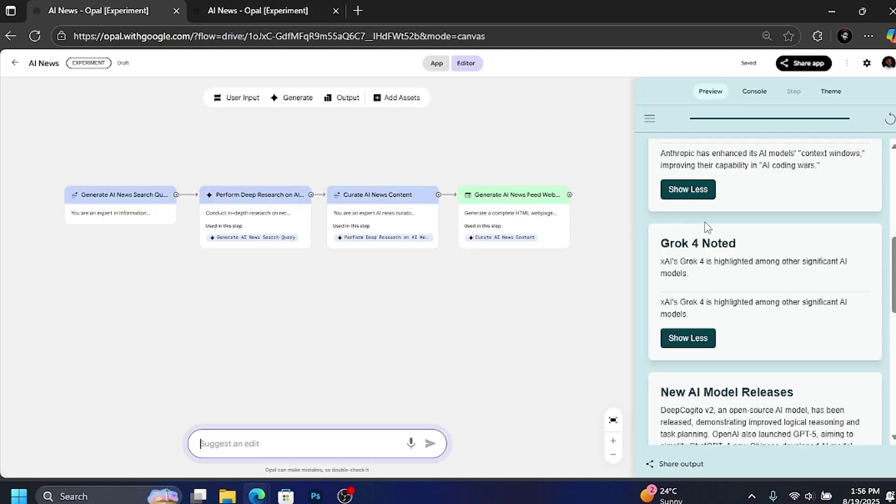
{"action": "scroll", "coordinate": [761, 271], "scroll_direction": "down", "scroll_amount": 5}
{"action": "scroll", "coordinate": [761, 304], "scroll_direction": "down", "scroll_amount": 3}
{"action": "scroll", "coordinate": [760, 305], "scroll_direction": "down", "scroll_amount": 2}
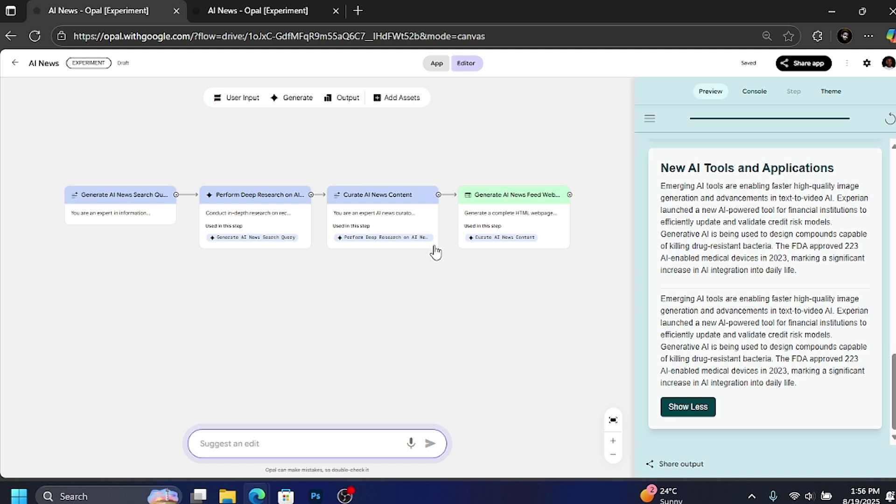
{"action": "key", "text": "alt+Left"}
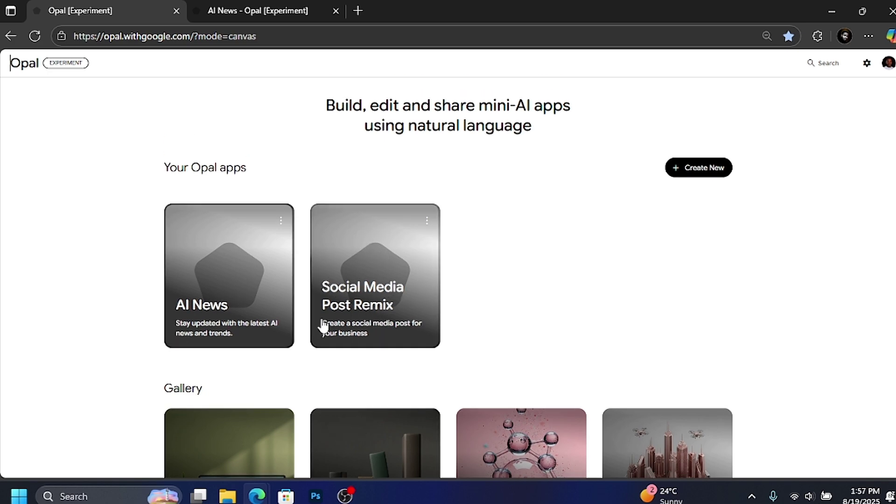
Remix the Gallery's Social Media Post template into your own copy, then browse the remaining templates
{"action": "scroll", "coordinate": [380, 315], "scroll_direction": "down", "scroll_amount": 5}
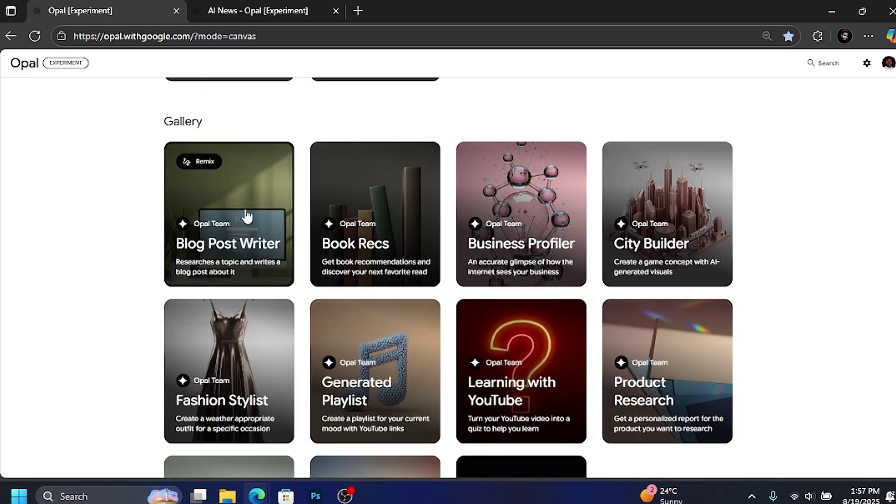
{"action": "mouse_move", "coordinate": [521, 372]}
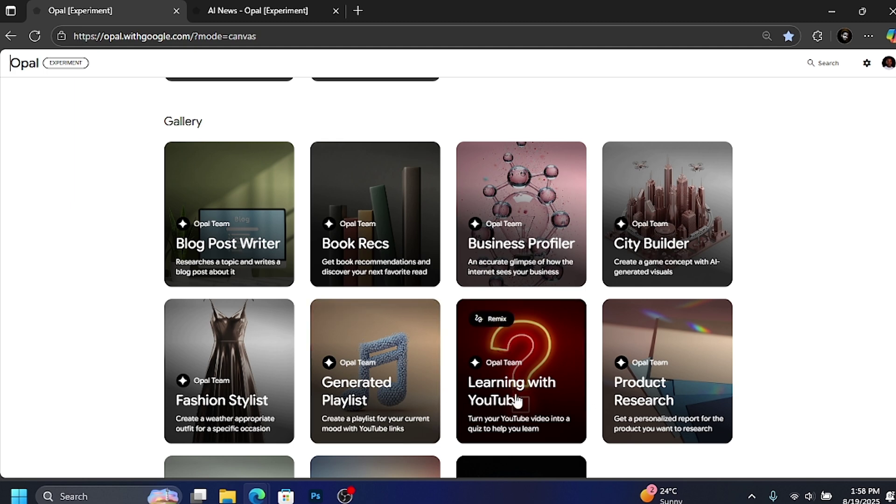
{"action": "scroll", "coordinate": [394, 336], "scroll_direction": "down", "scroll_amount": 3}
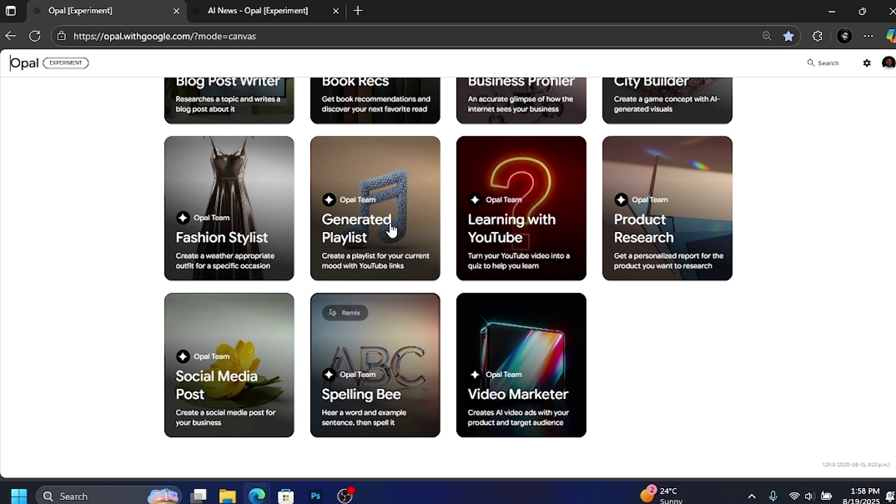
{"action": "mouse_move", "coordinate": [229, 366]}
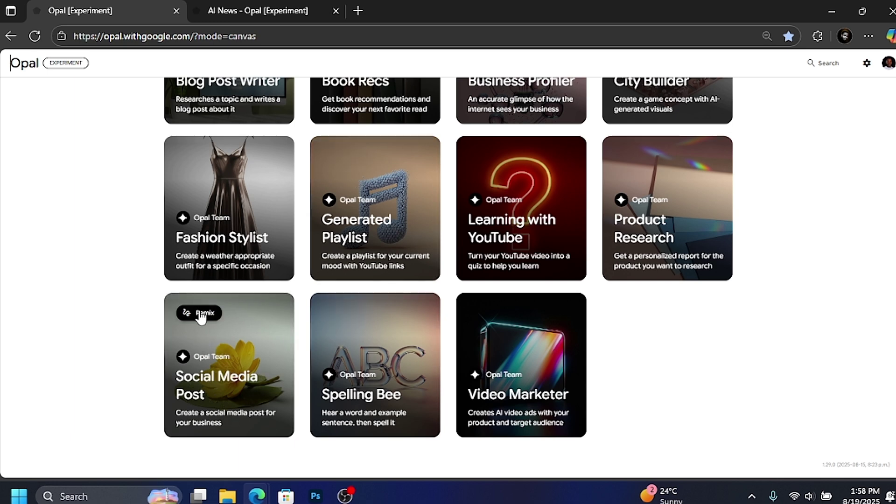
{"action": "scroll", "coordinate": [192, 266], "scroll_direction": "up", "scroll_amount": 1}
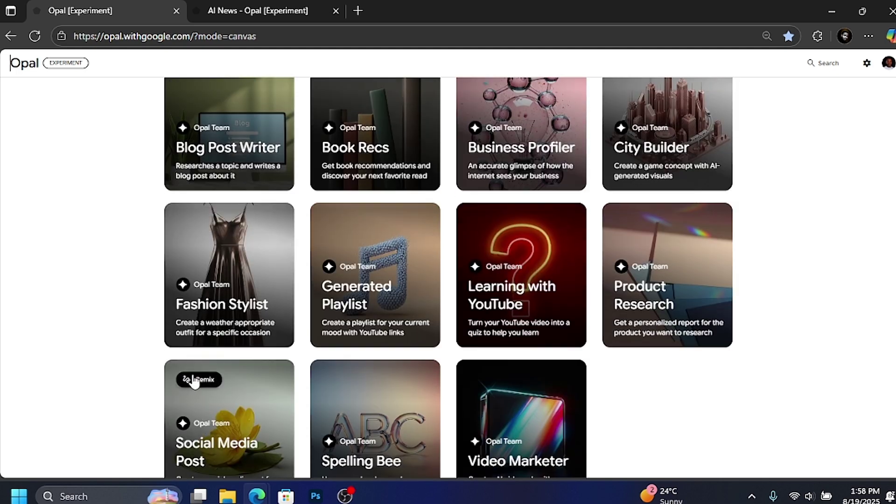
{"action": "left_click", "coordinate": [216, 392]}
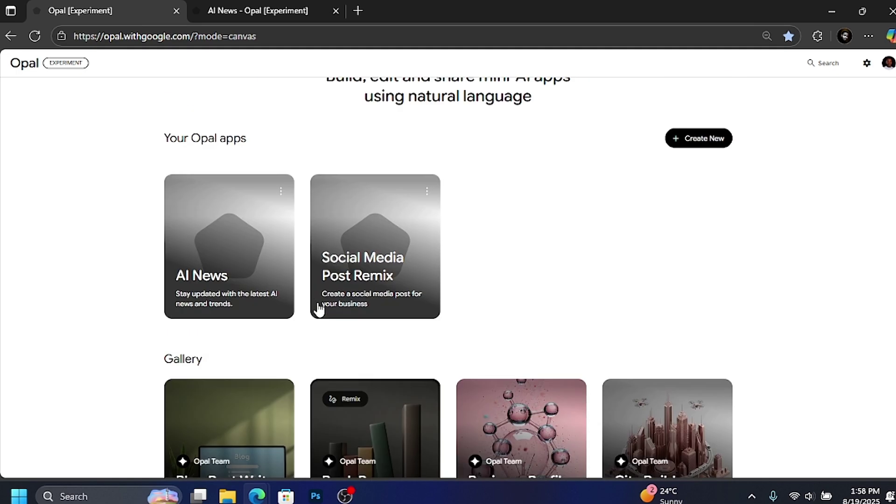
{"action": "scroll", "coordinate": [330, 321], "scroll_direction": "down", "scroll_amount": 5}
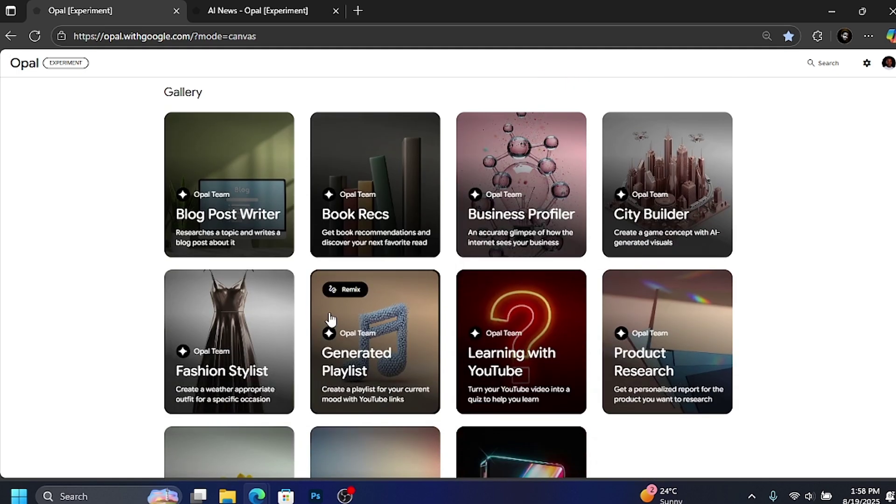
{"action": "scroll", "coordinate": [330, 314], "scroll_direction": "down", "scroll_amount": 3}
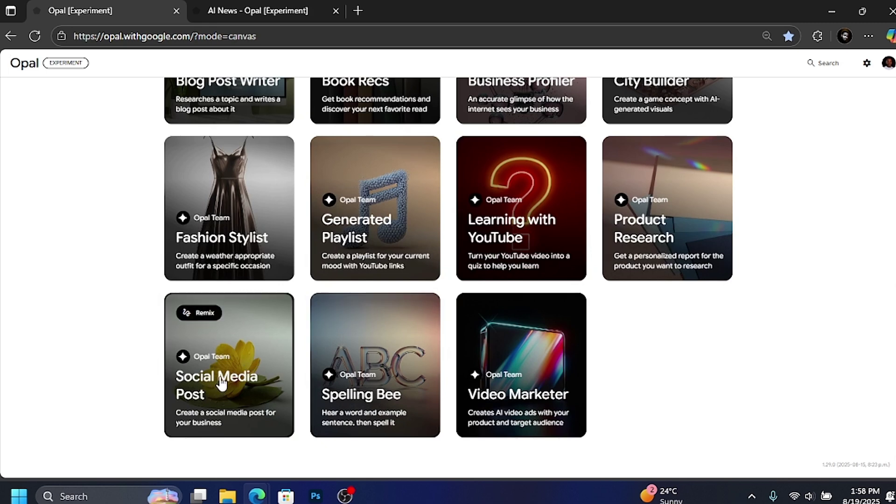
Open Social Media Post Remix and inspect its 'What's the business?' input and business summary steps
{"action": "left_click", "coordinate": [180, 398]}
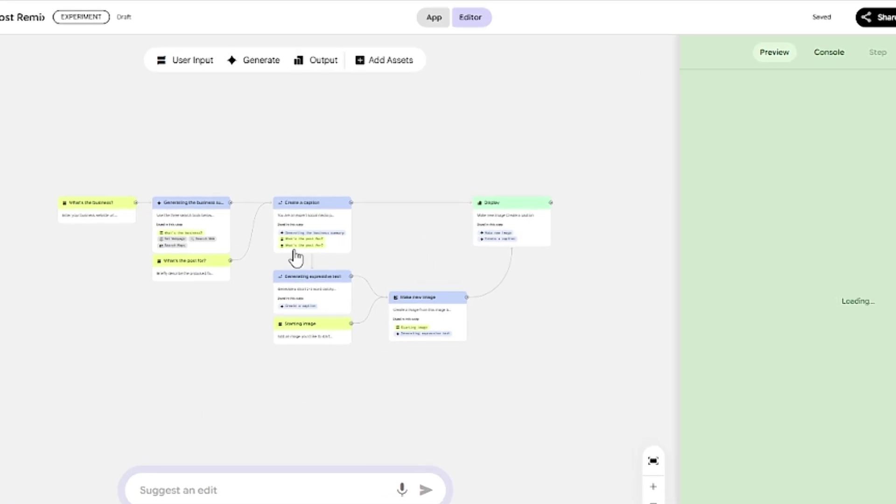
{"action": "scroll", "coordinate": [103, 233], "scroll_direction": "up", "scroll_amount": 5}
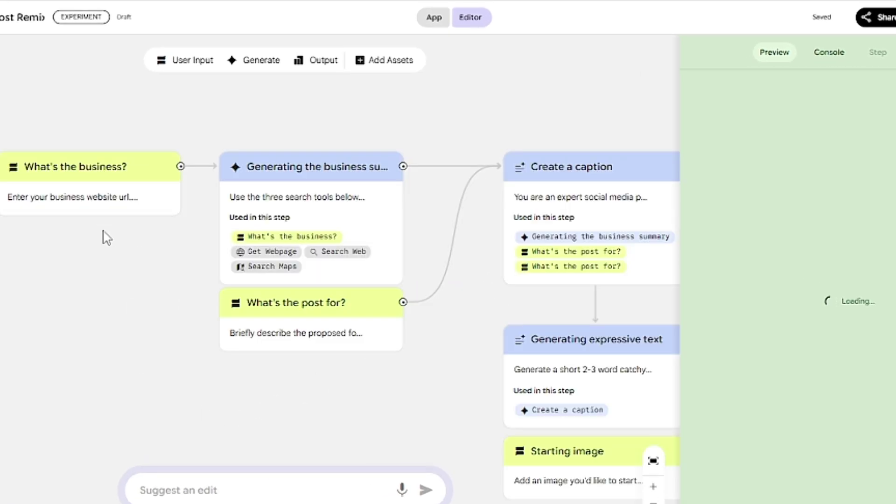
{"action": "left_click", "coordinate": [84, 201]}
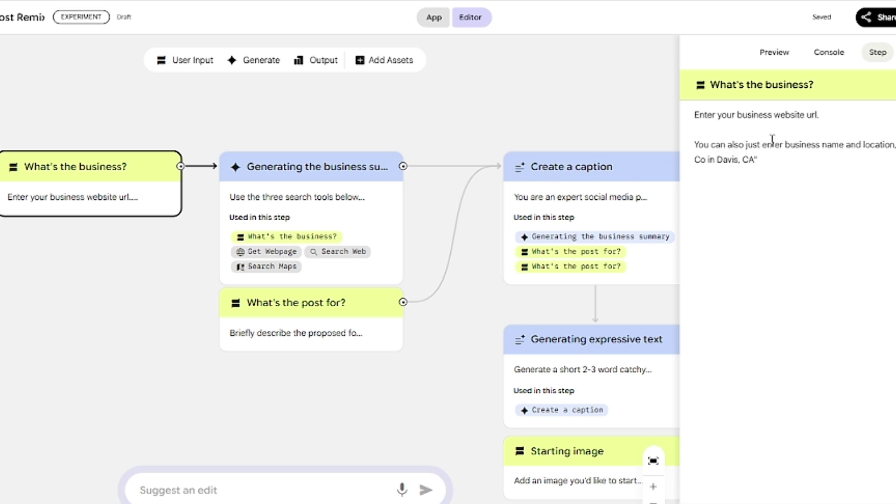
{"action": "scroll", "coordinate": [75, 234], "scroll_direction": "down", "scroll_amount": 3}
{"action": "left_click", "coordinate": [242, 231]}
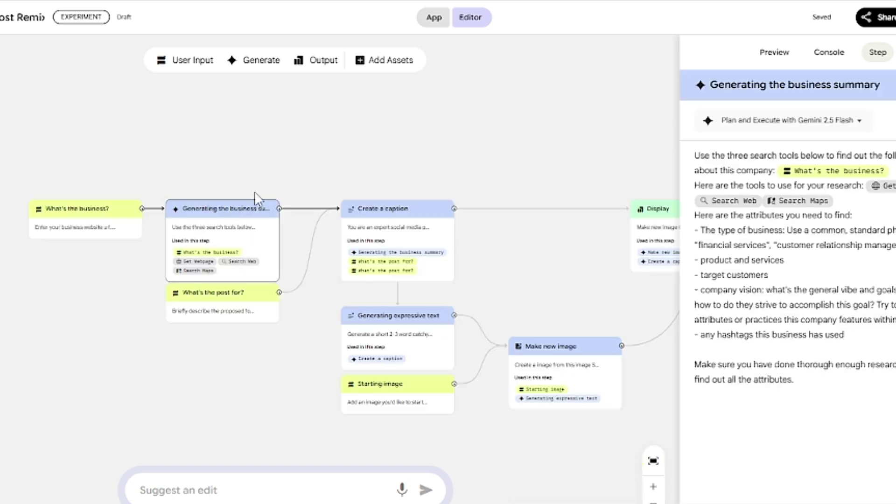
Inspect the Create a caption and Display steps, then reselect the 'What's the business?' input
{"action": "left_click", "coordinate": [395, 231]}
{"action": "left_click", "coordinate": [637, 236]}
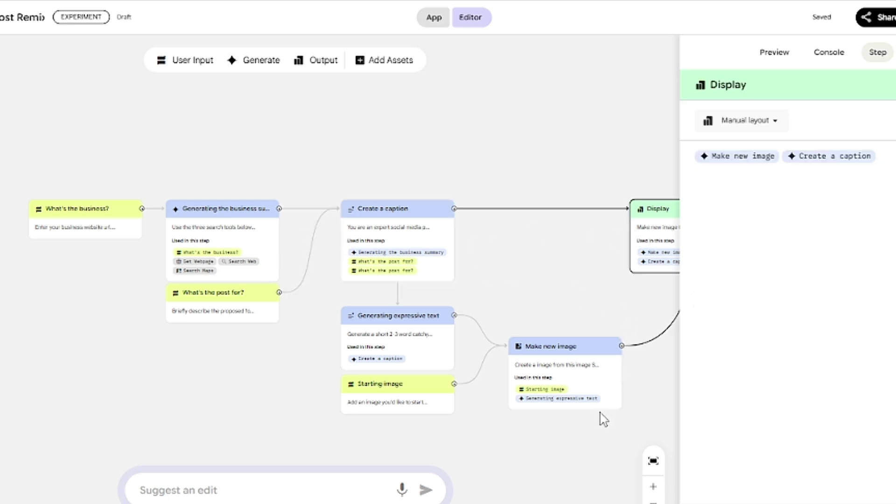
{"action": "left_click", "coordinate": [638, 411]}
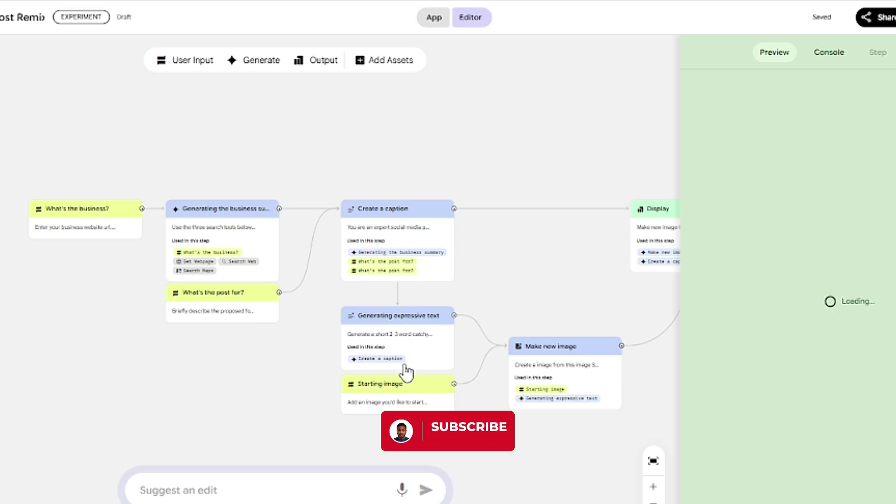
{"action": "scroll", "coordinate": [286, 249], "scroll_direction": "down", "scroll_amount": 3}
{"action": "left_click", "coordinate": [166, 233]}
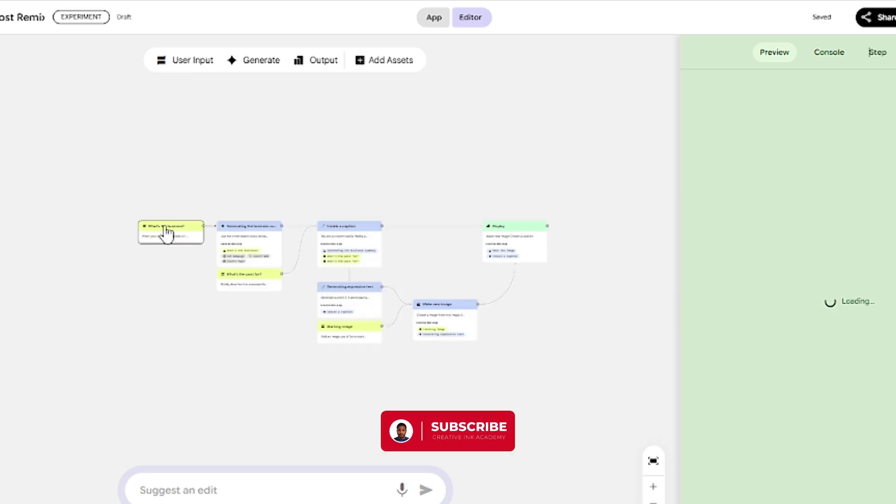